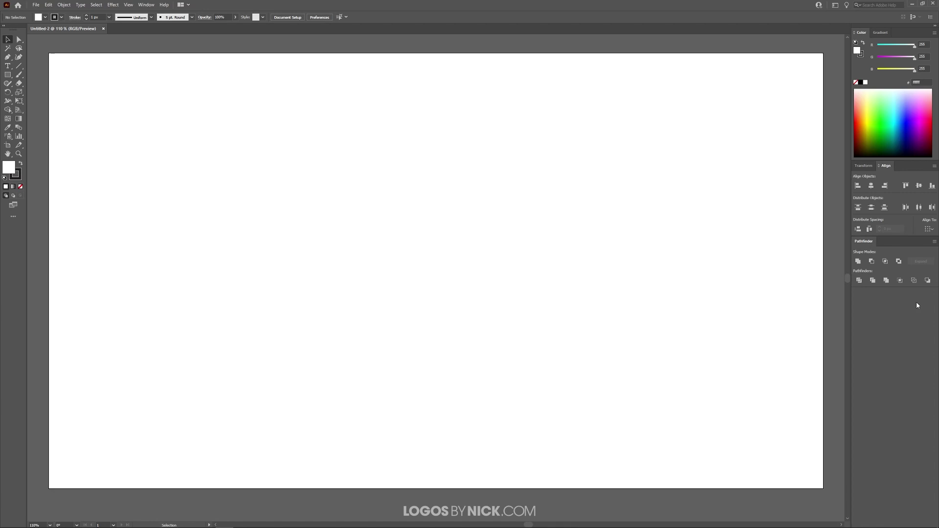
pyautogui.click(126, 5)
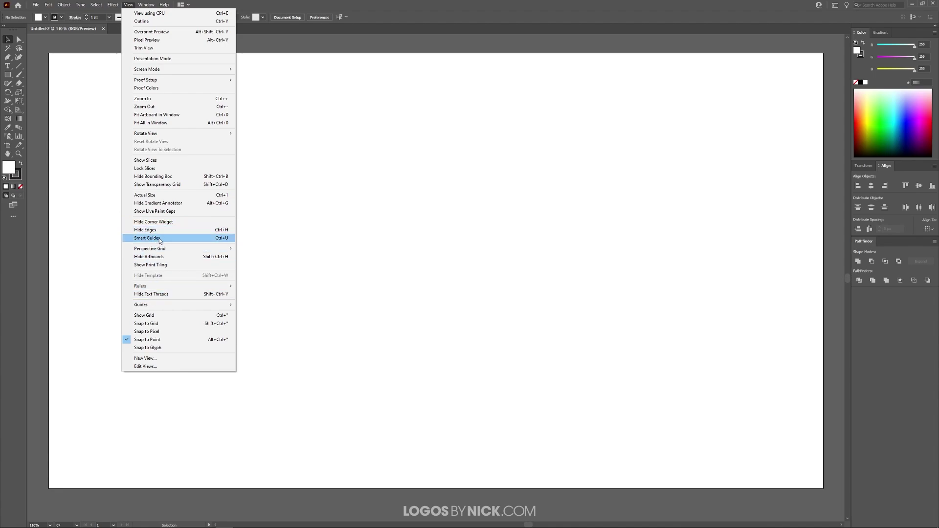
pyautogui.click(241, 110)
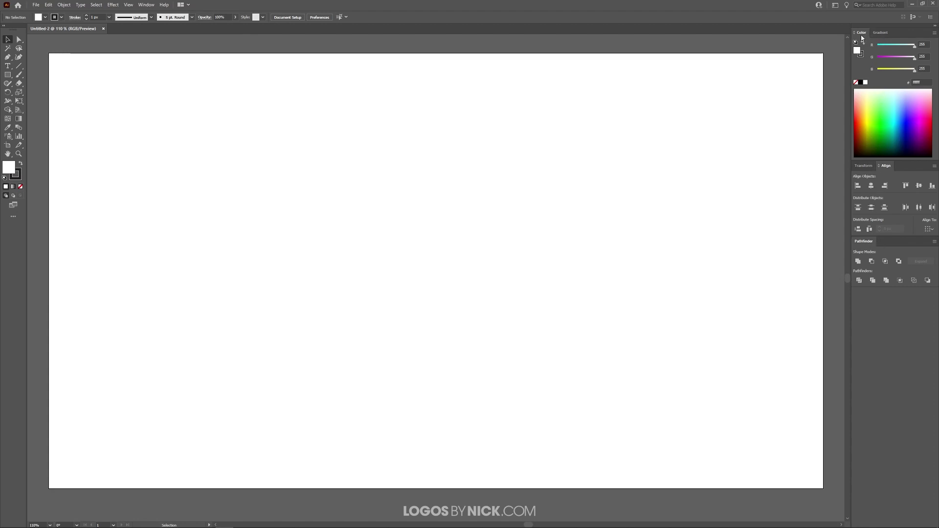
pyautogui.click(150, 4)
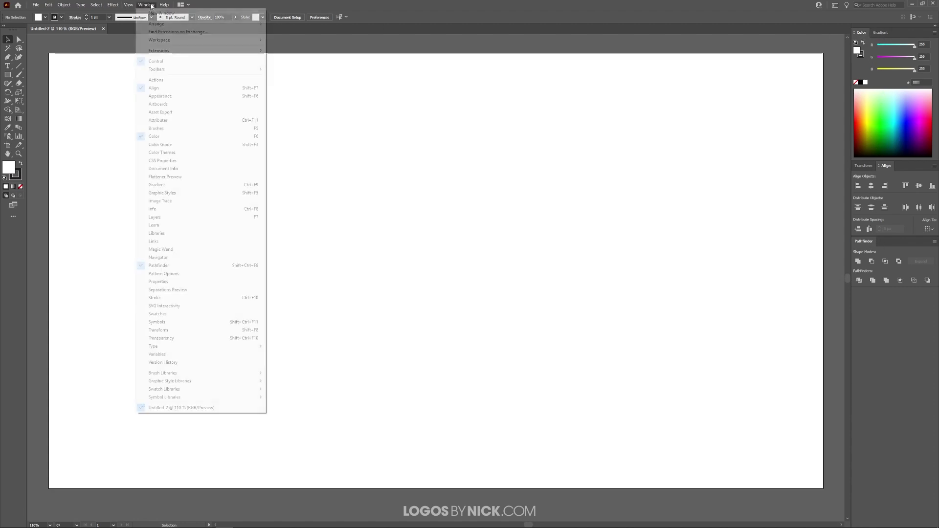
pyautogui.click(418, 109)
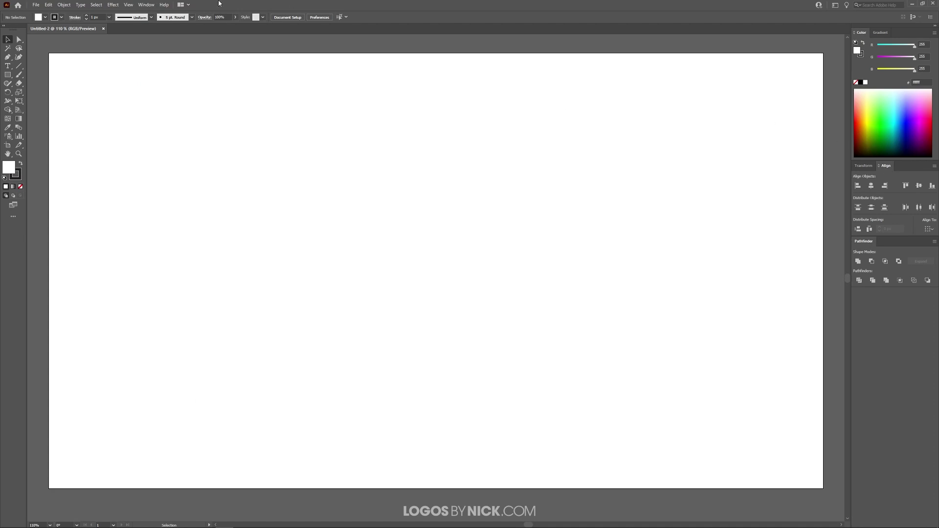
pyautogui.click(146, 5)
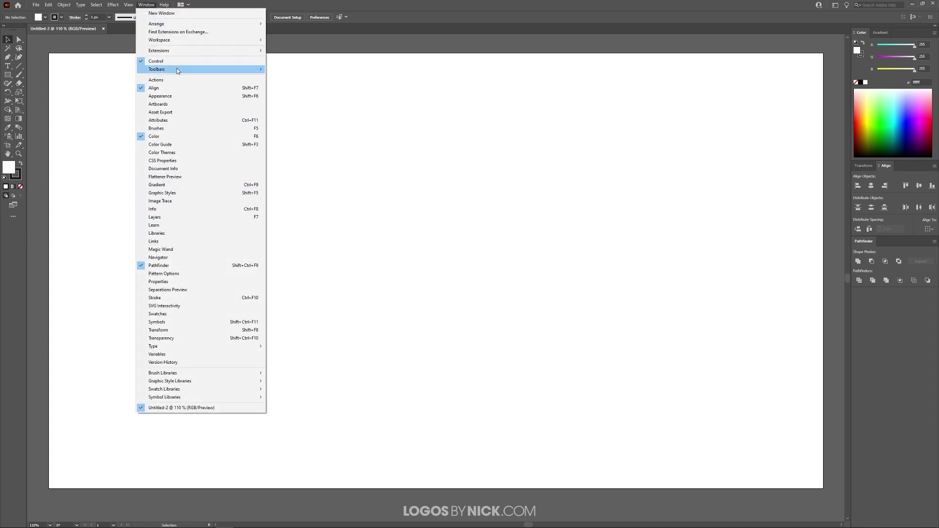
pyautogui.press('Escape')
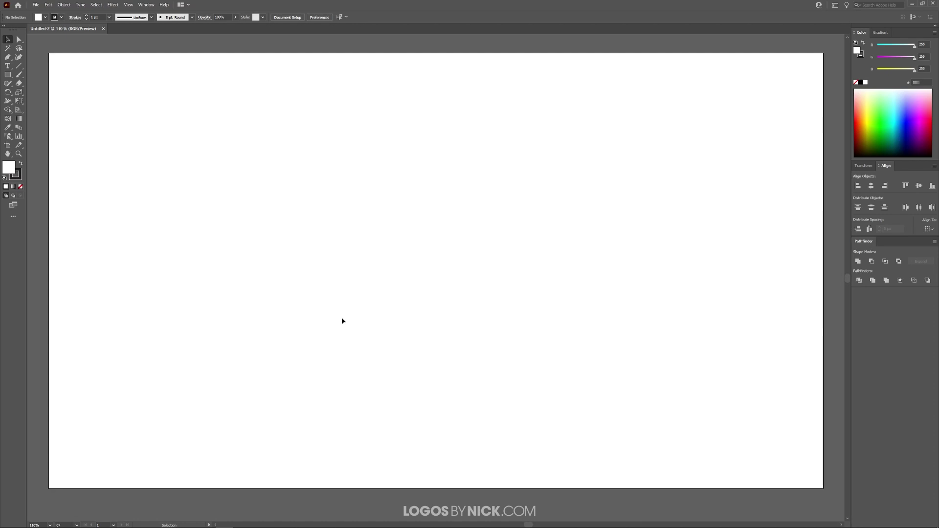
# Draw a hexagon about 400 px wide on the artboard and rotate it 270° so a corner points straight up.
pyautogui.click(11, 74)
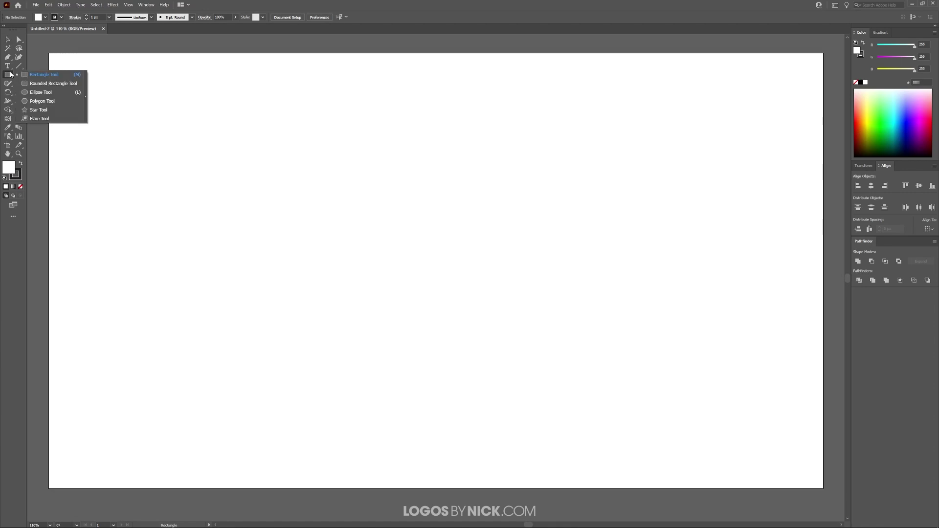
pyautogui.click(51, 102)
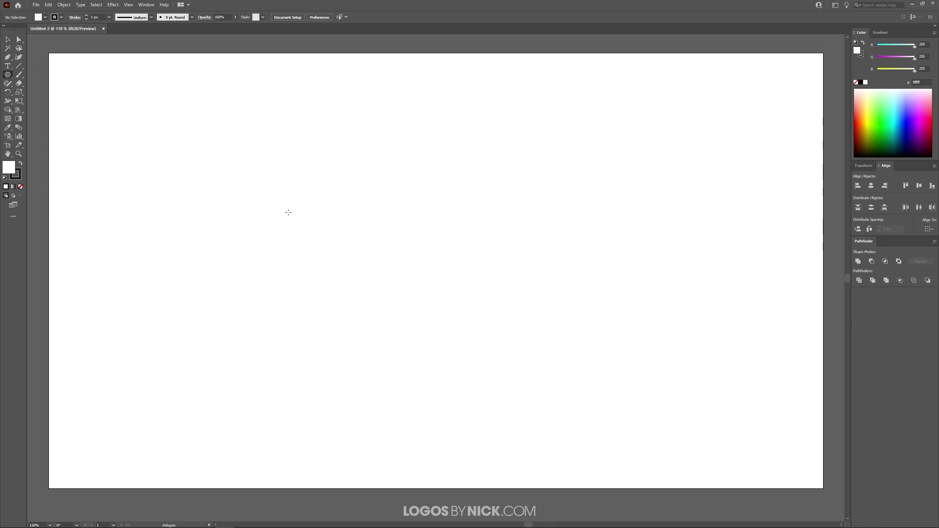
pyautogui.moveTo(359, 295); pyautogui.dragTo(425, 197)
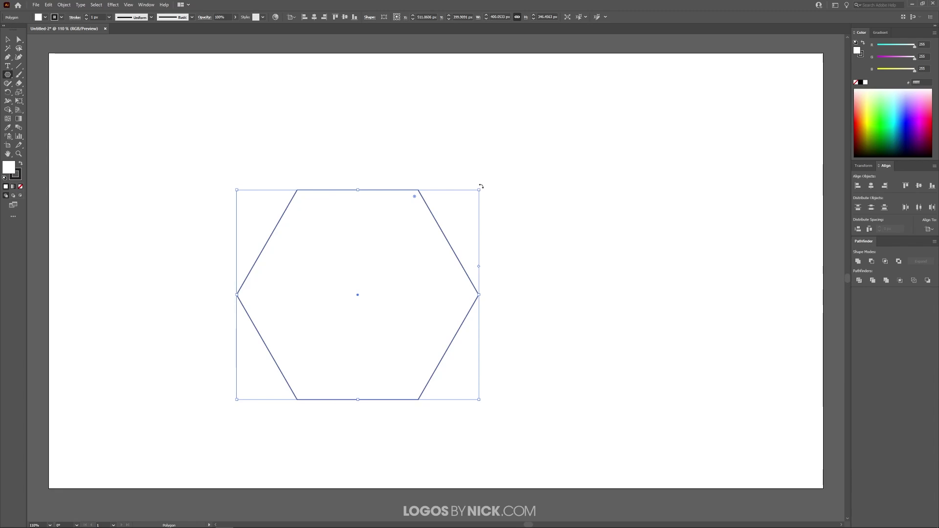
pyautogui.moveTo(480, 185); pyautogui.dragTo(471, 406)
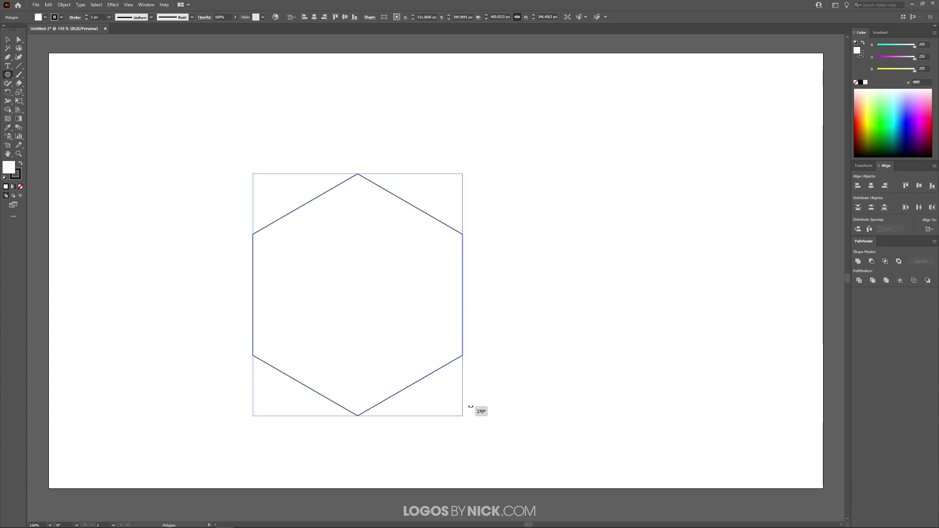
pyautogui.moveTo(471, 406); pyautogui.dragTo(471, 407)
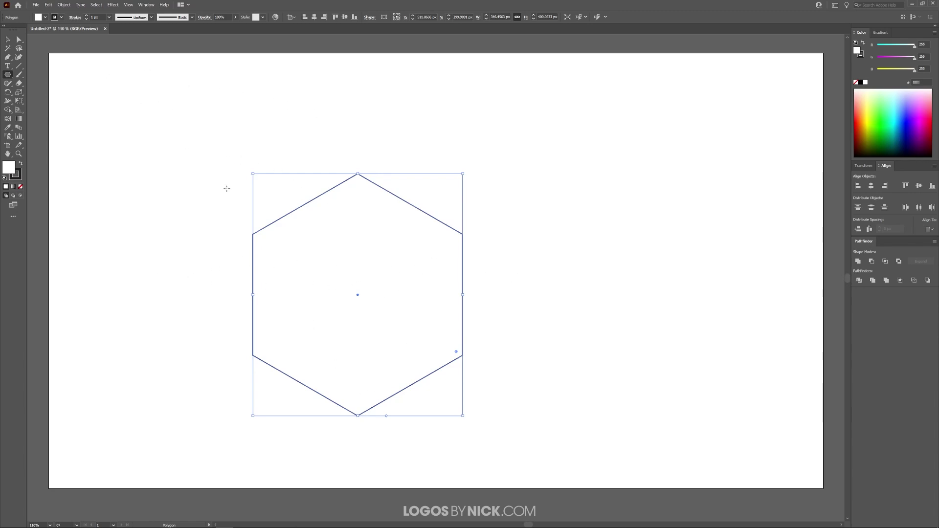
# Fill the hexagon with bright red (fc0000) and lower its opacity to 54%.
pyautogui.click(861, 122)
pyautogui.moveTo(861, 121); pyautogui.dragTo(843, 124)
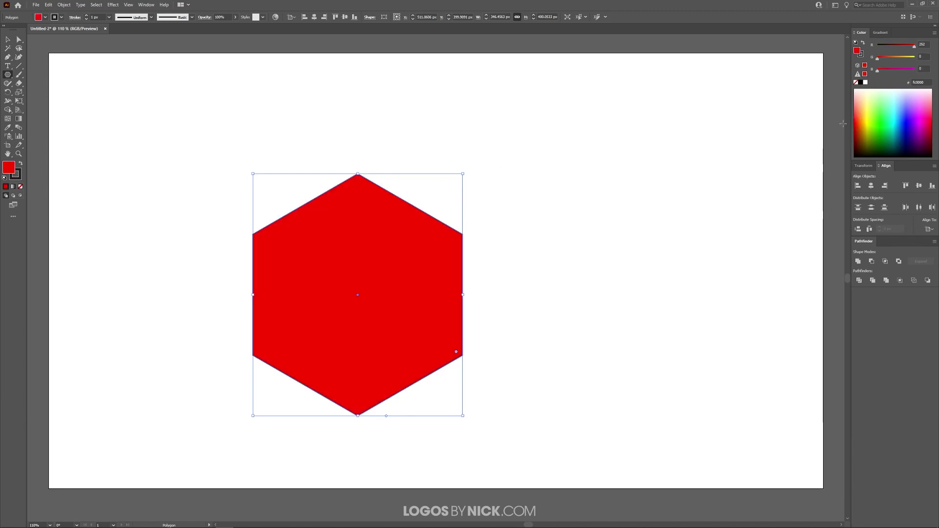
pyautogui.click(235, 18)
pyautogui.moveTo(236, 26); pyautogui.dragTo(221, 27)
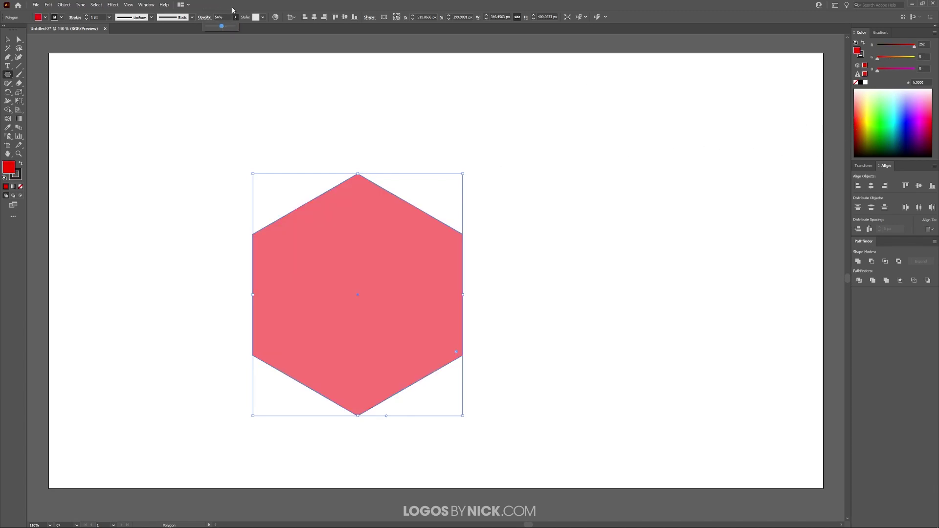
# Remove the stroke from the hexagon and make its fill the active color again.
pyautogui.click(17, 175)
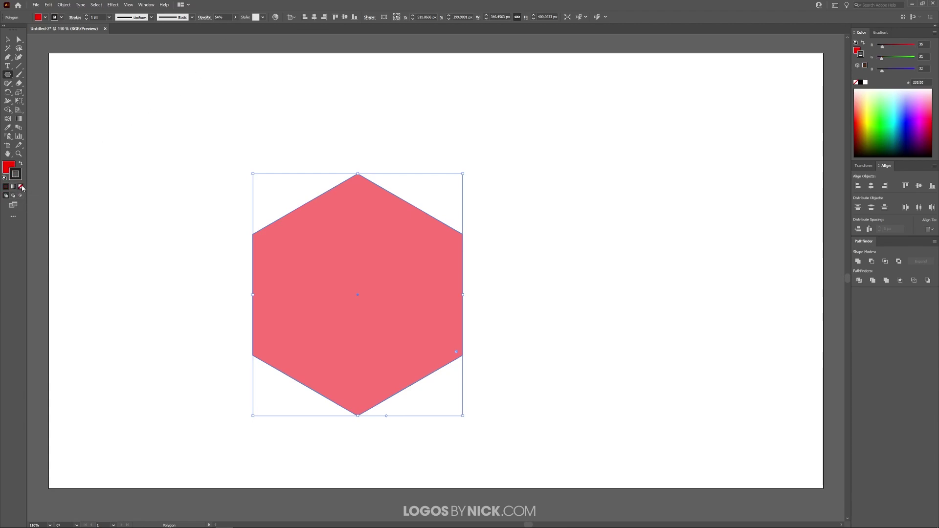
pyautogui.click(21, 187)
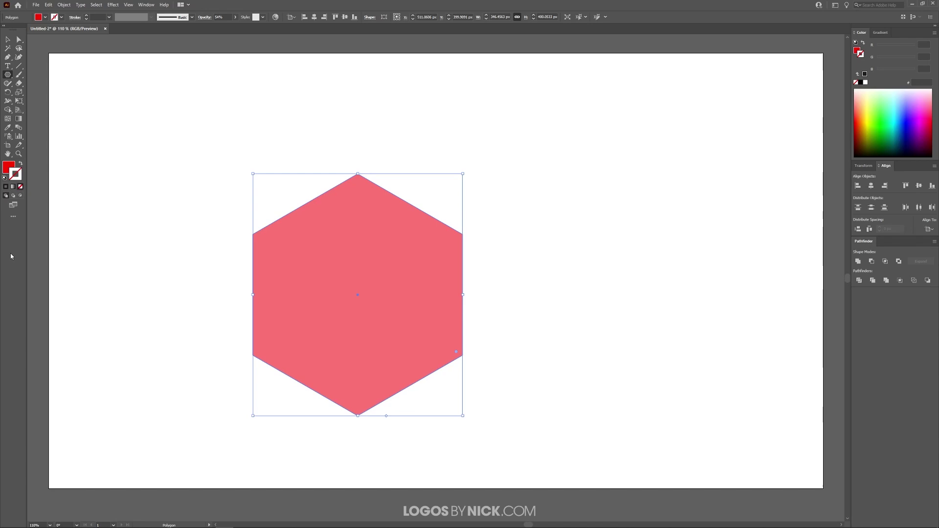
pyautogui.click(10, 168)
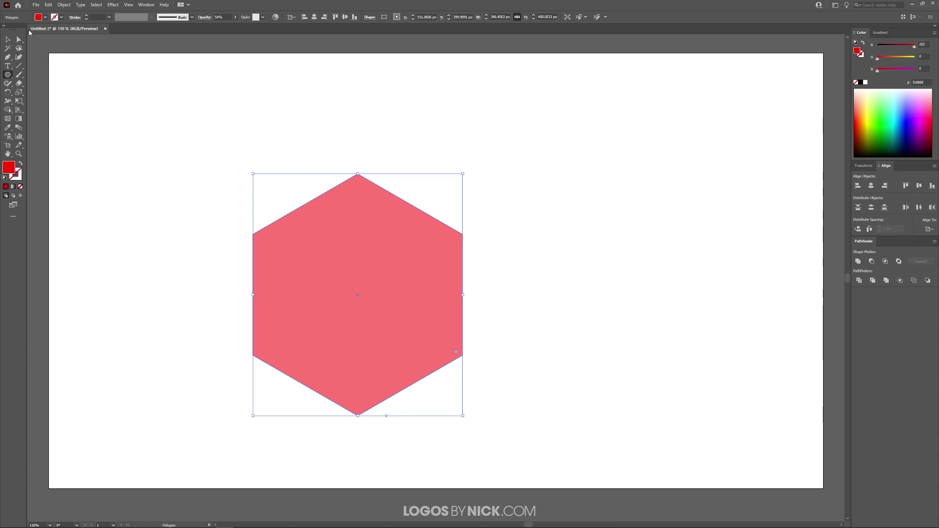
# Scale the hexagon down proportionally to about 220 by 254 px and place it near the artboard's center.
pyautogui.click(7, 40)
pyautogui.moveTo(331, 266); pyautogui.dragTo(384, 241)
pyautogui.moveTo(519, 389); pyautogui.dragTo(433, 310)
pyautogui.moveTo(397, 227); pyautogui.dragTo(436, 272)
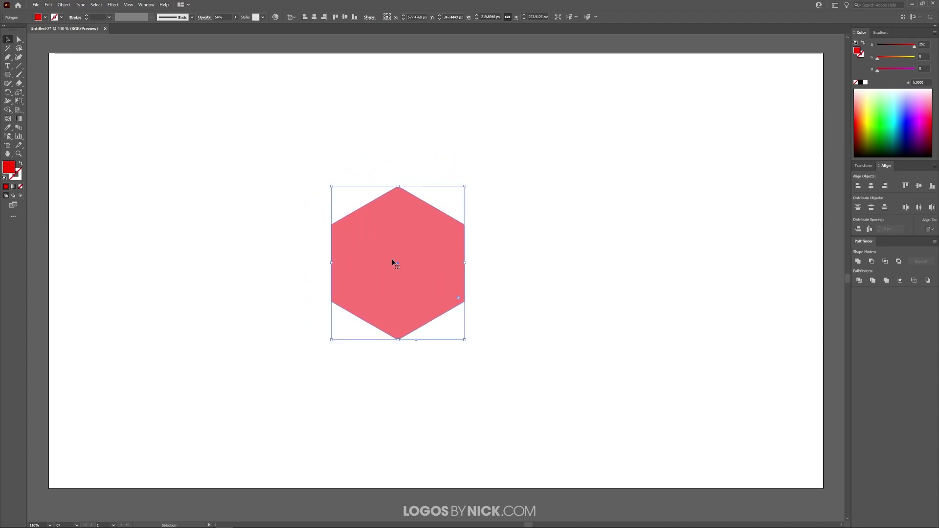
# Duplicate the hexagon upward and snap the copy's lower-left corner onto the original's upper-left corner.
pyautogui.moveTo(423, 297); pyautogui.dragTo(417, 179)
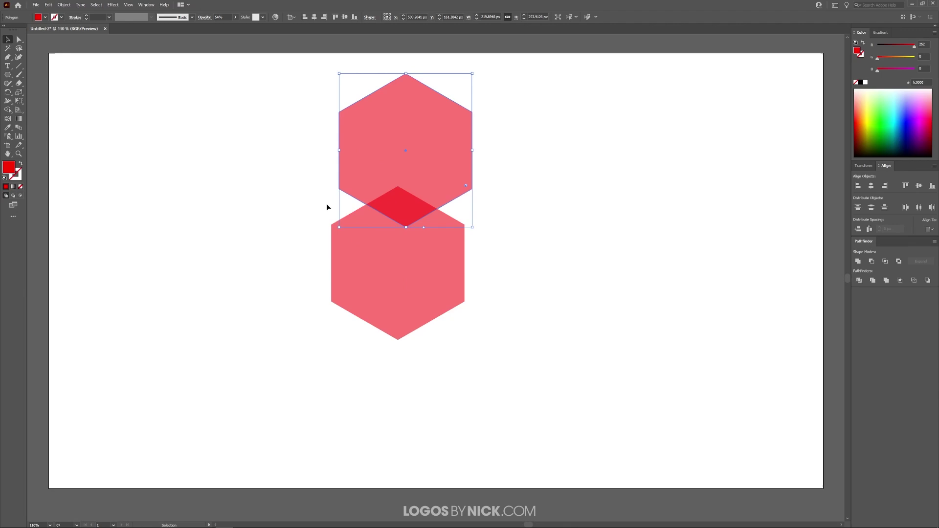
pyautogui.scroll(6, 365, 165)
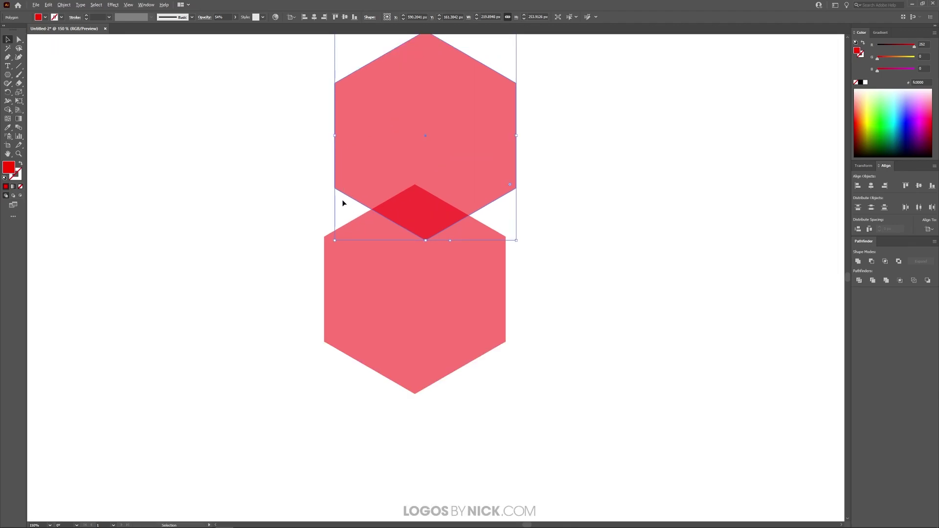
pyautogui.moveTo(370, 168); pyautogui.dragTo(301, 246)
pyautogui.press('a')
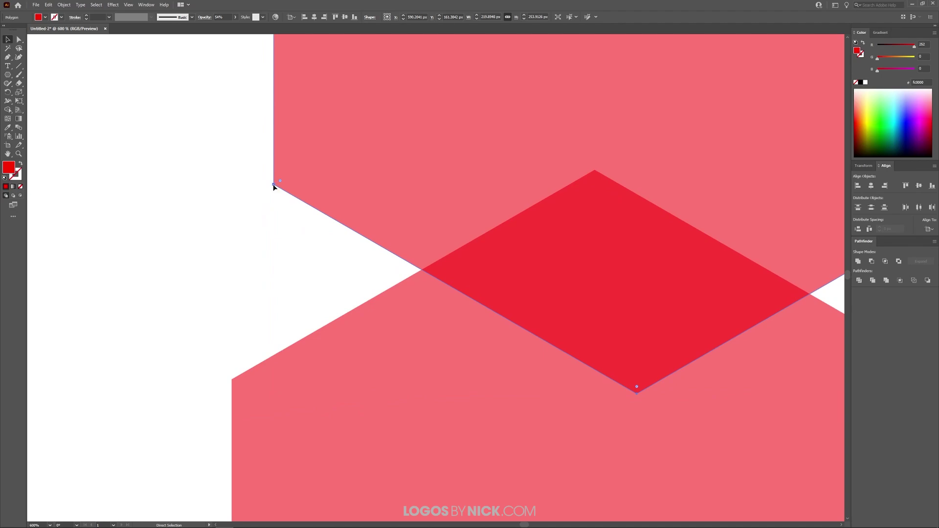
pyautogui.moveTo(273, 184); pyautogui.dragTo(231, 380)
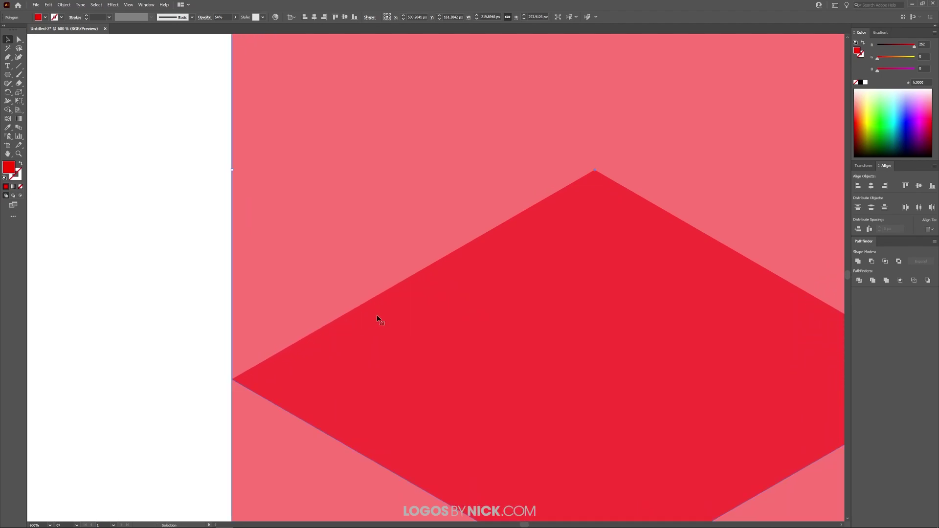
pyautogui.click(201, 406)
pyautogui.scroll(6, 224, 392)
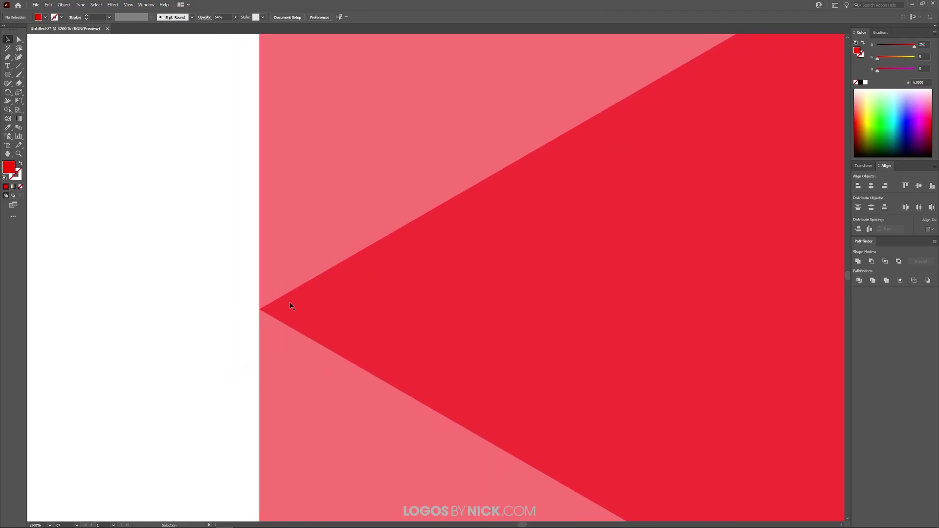
# Select both hexagons and split off their overlapping diamond as a separate piece with Shape Builder.
pyautogui.scroll(-4, 257, 279)
pyautogui.scroll(-5, 258, 279)
pyautogui.scroll(1, 378, 271)
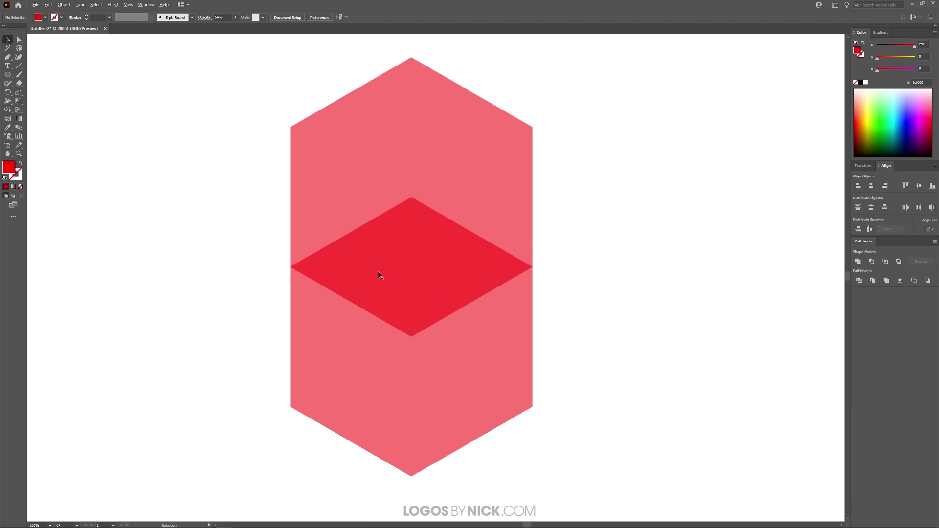
pyautogui.scroll(-1, 378, 271)
pyautogui.moveTo(547, 428); pyautogui.dragTo(259, 87)
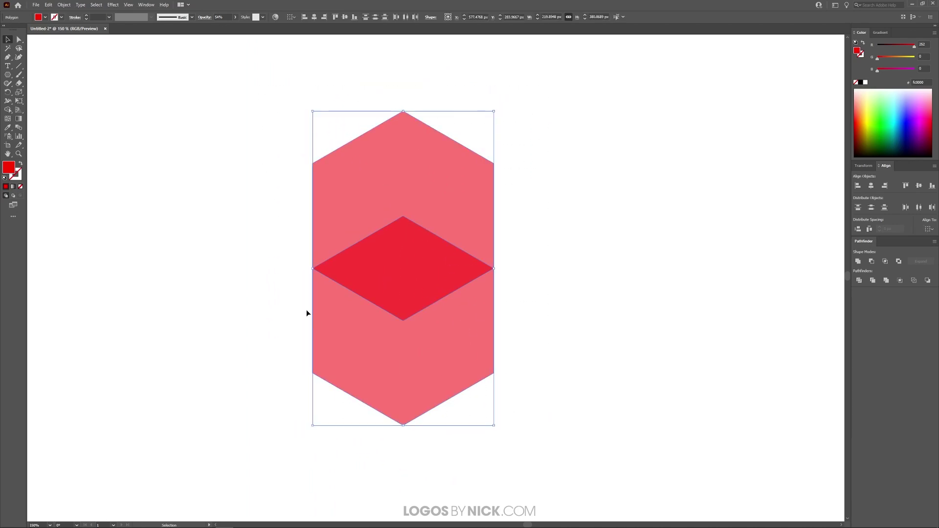
pyautogui.click(9, 110)
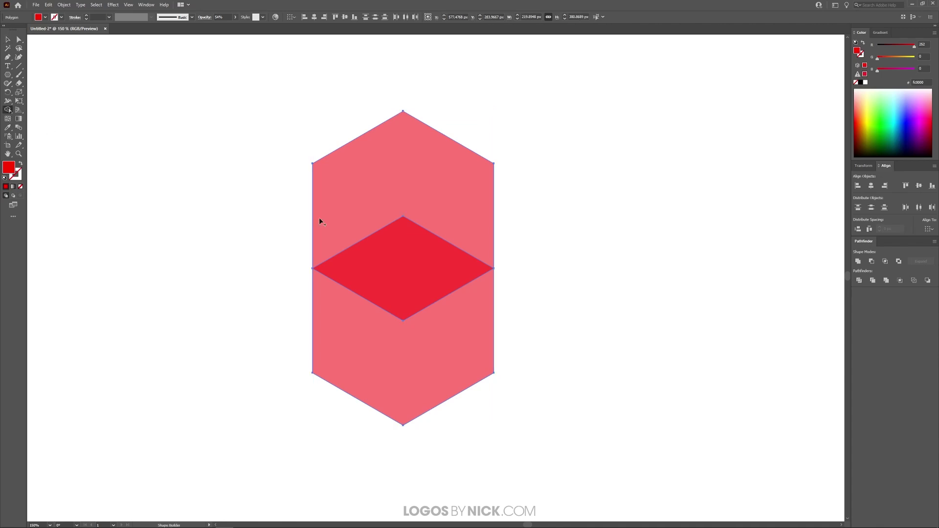
pyautogui.click(411, 262)
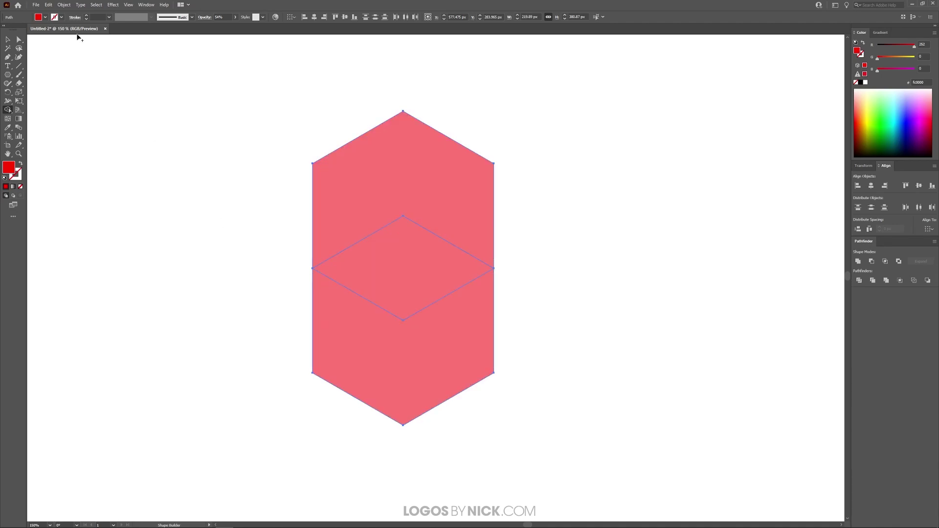
# Move the lower chevron-shaped piece away from the diamond and delete it.
pyautogui.click(7, 42)
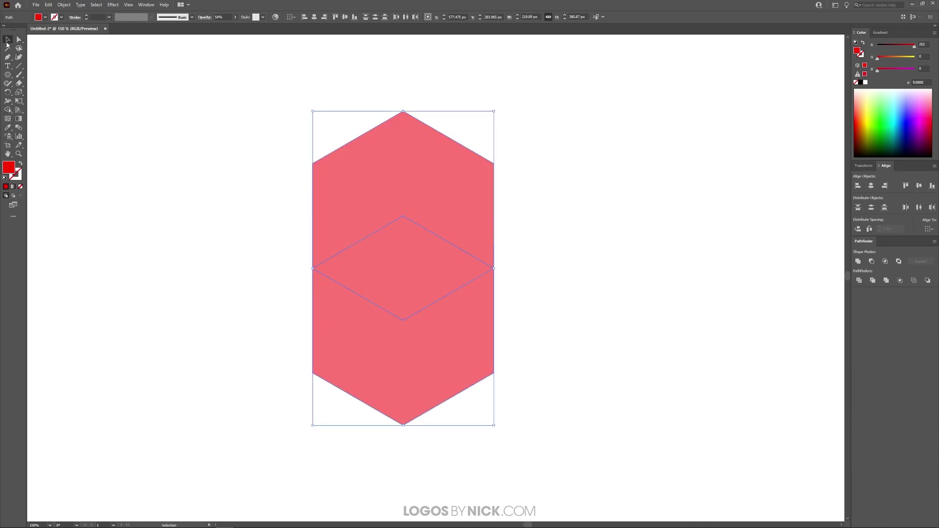
pyautogui.click(685, 209)
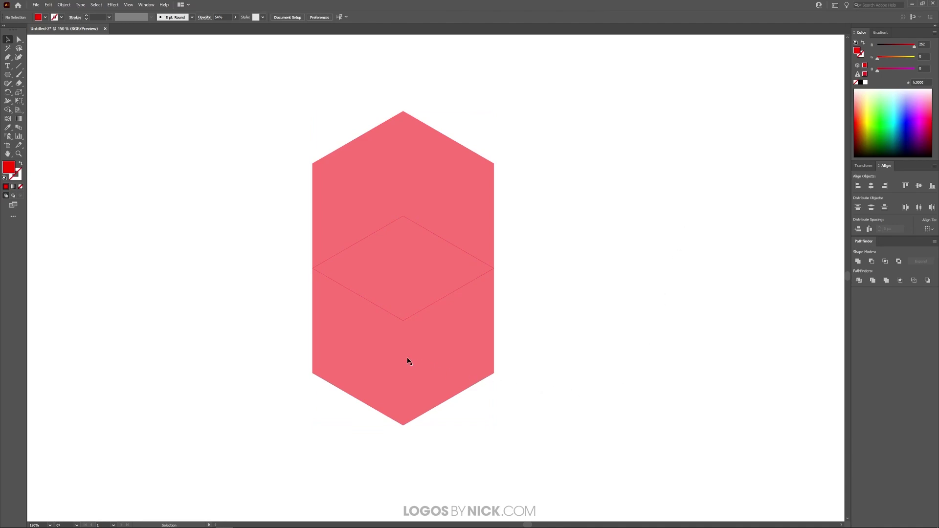
pyautogui.moveTo(407, 360); pyautogui.dragTo(666, 356)
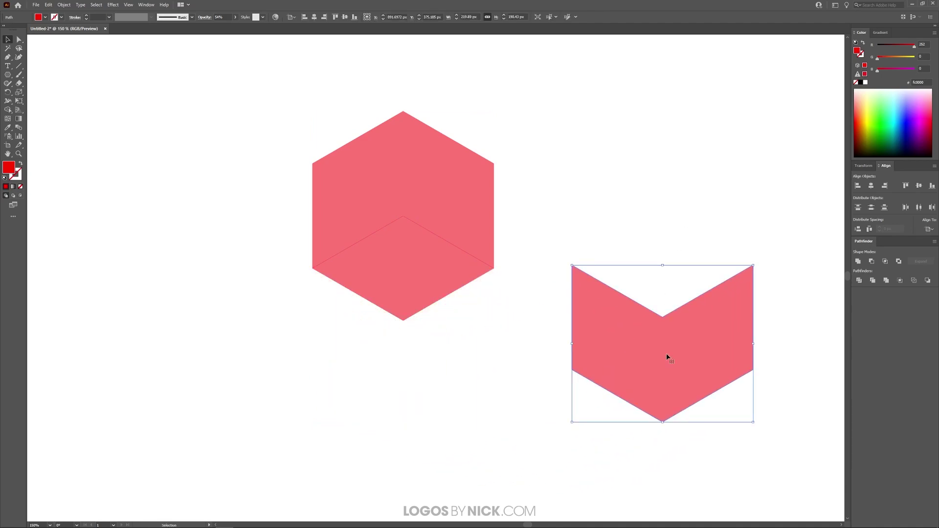
pyautogui.press('Delete')
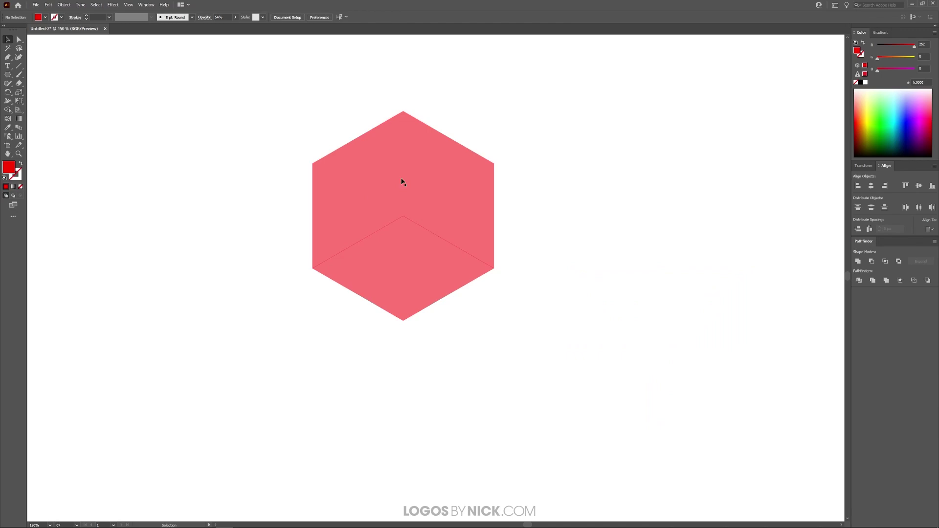
# Rotate the upper piece 180° in place and subtract it, including its overlap, from the diamond with Shape Builder.
pyautogui.click(418, 154)
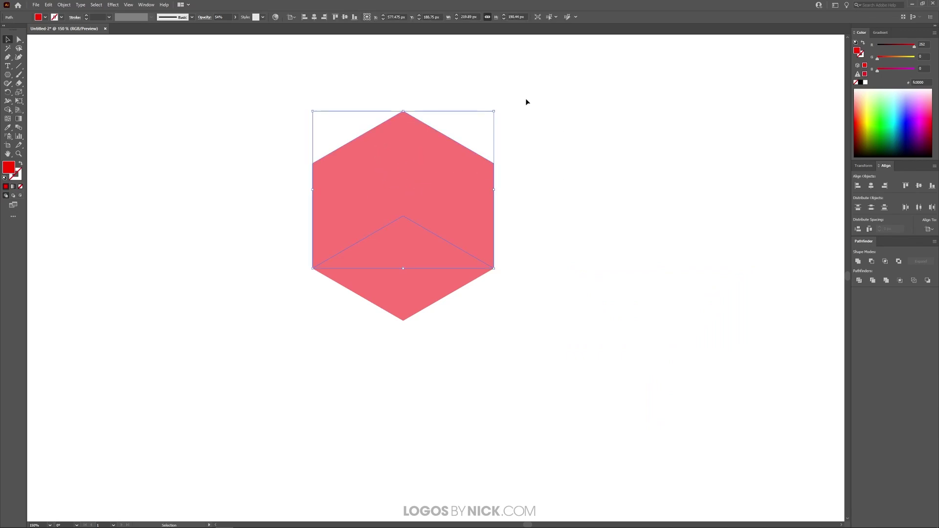
pyautogui.moveTo(496, 108); pyautogui.dragTo(325, 252)
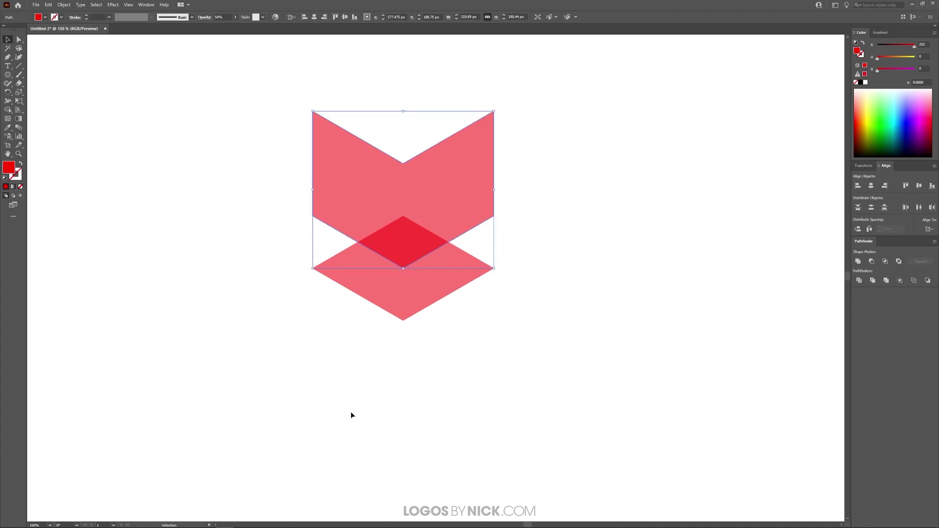
pyautogui.moveTo(660, 403); pyautogui.dragTo(218, 69)
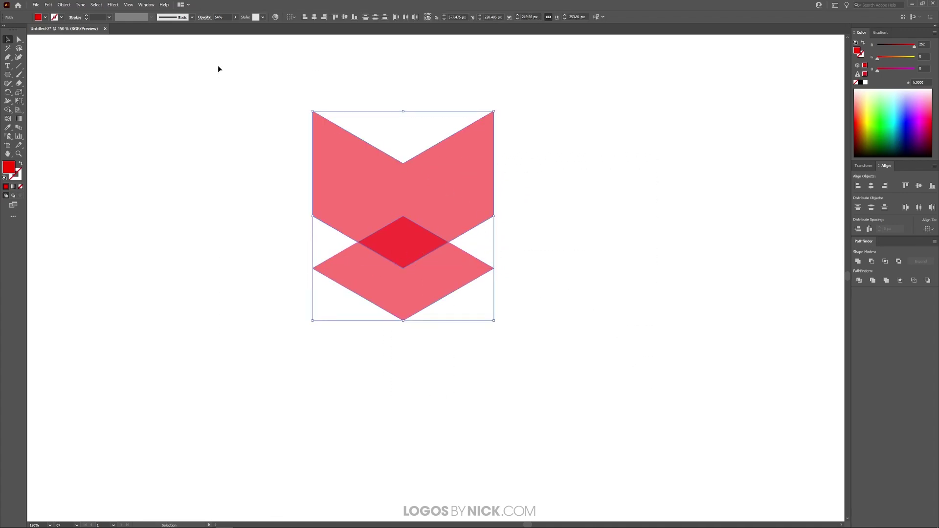
pyautogui.click(8, 110)
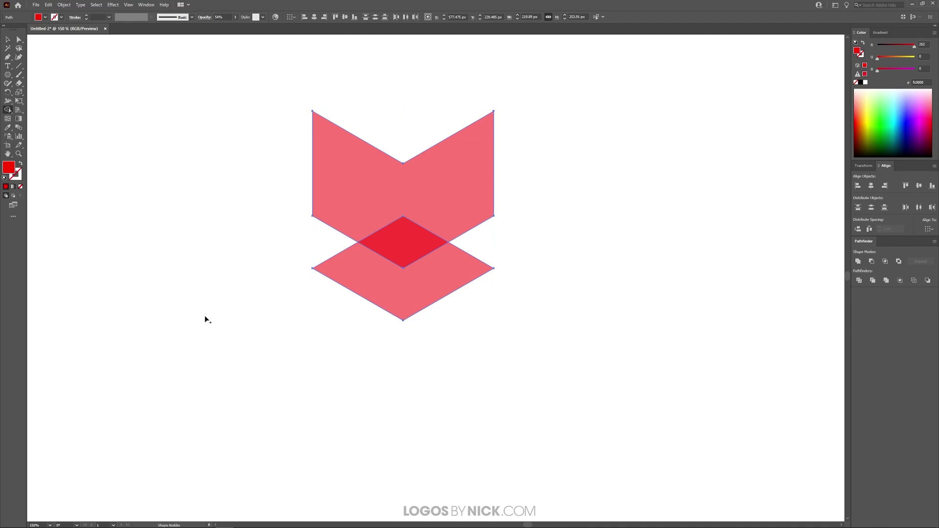
pyautogui.moveTo(357, 183)
pyautogui.mouseDown()
pyautogui.moveTo(399, 239)
pyautogui.moveTo(451, 215)
pyautogui.mouseUp()
pyautogui.moveTo(359, 205)
pyautogui.mouseDown()
pyautogui.moveTo(398, 204)
pyautogui.moveTo(416, 220)
pyautogui.mouseUp()
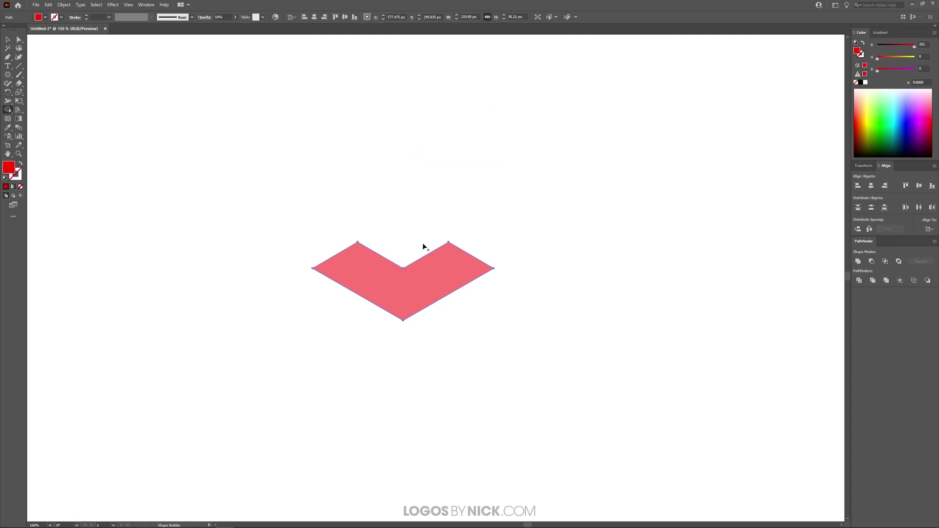
# Remove the chevron's fill and give it a black stroke with a weight of 7 px.
pyautogui.click(7, 39)
pyautogui.click(20, 187)
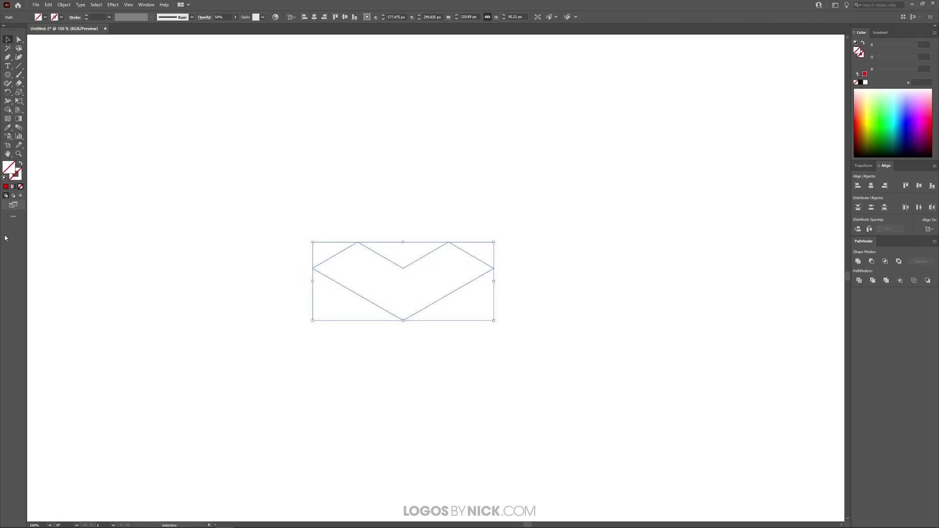
pyautogui.click(19, 180)
pyautogui.click(879, 116)
pyautogui.moveTo(880, 116); pyautogui.dragTo(851, 164)
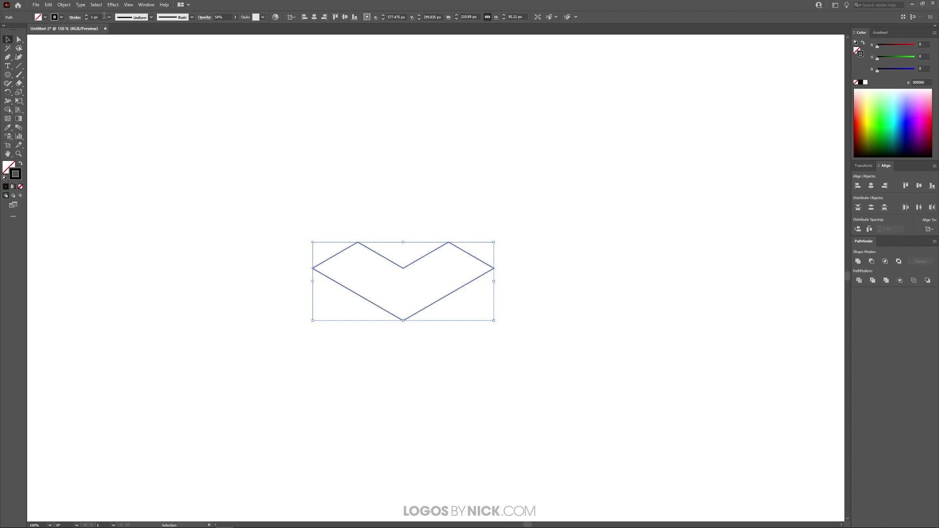
pyautogui.scroll(5, 101, 17)
pyautogui.scroll(1, 102, 17)
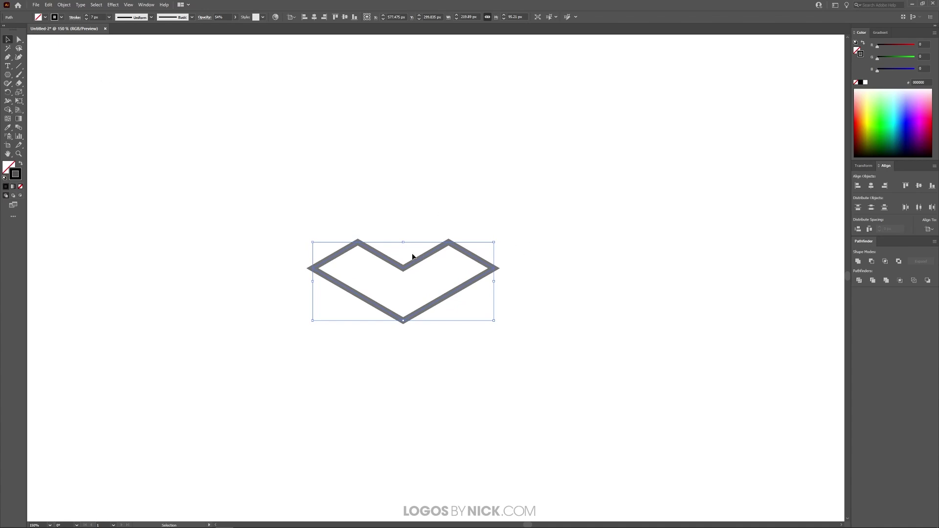
# Rotate the outlined chevron 180° so its peak points upward and move it slightly higher on the artboard.
pyautogui.moveTo(419, 259); pyautogui.dragTo(422, 238)
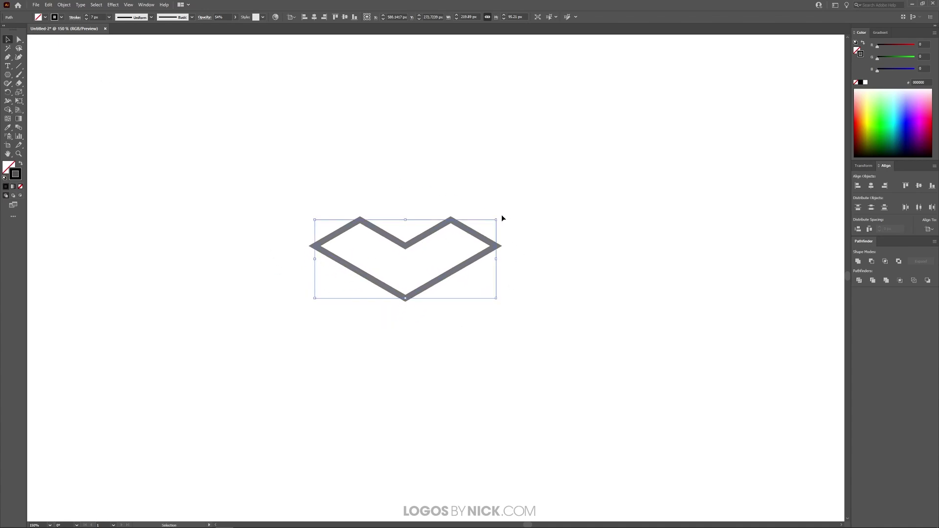
pyautogui.moveTo(499, 216); pyautogui.dragTo(320, 282)
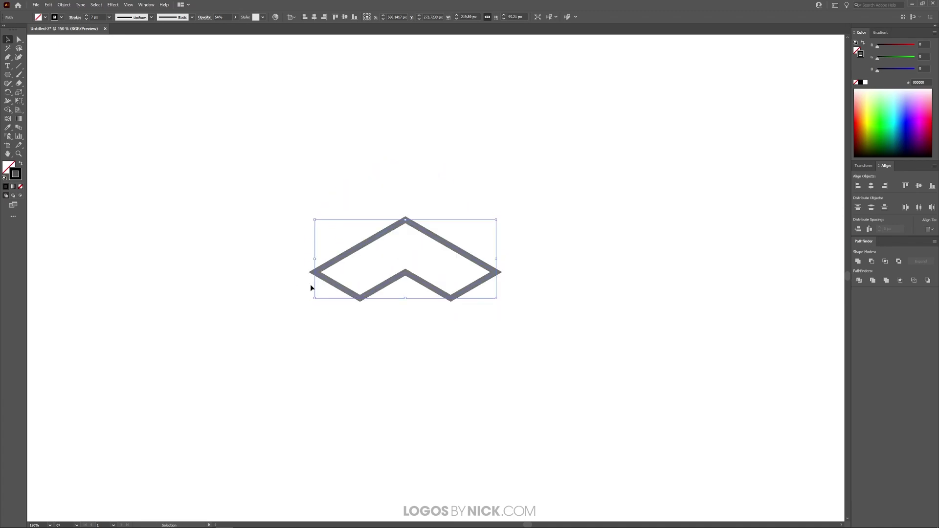
pyautogui.click(429, 392)
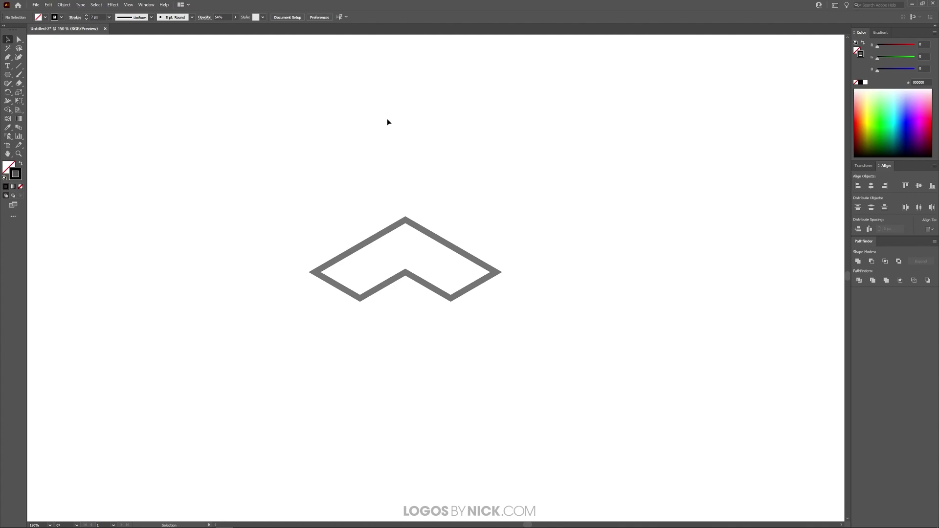
pyautogui.hotkey('ctrl', 'z')
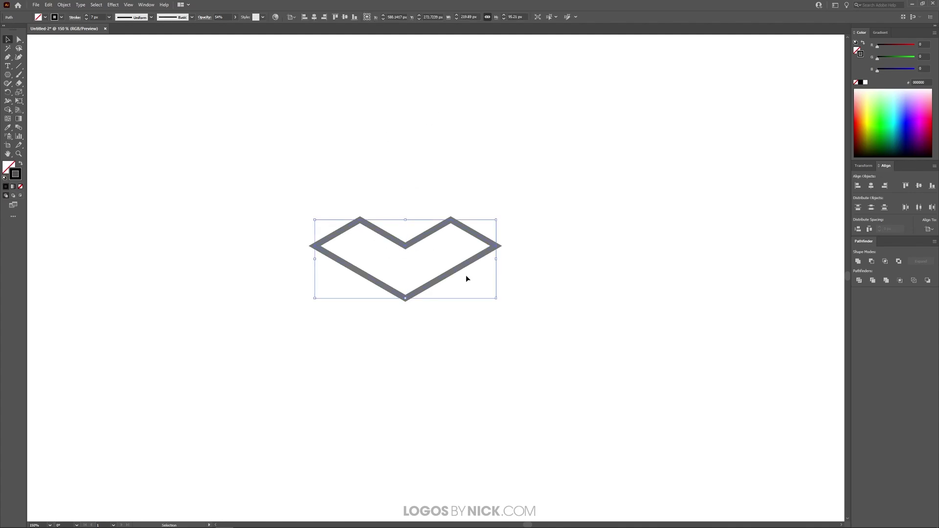
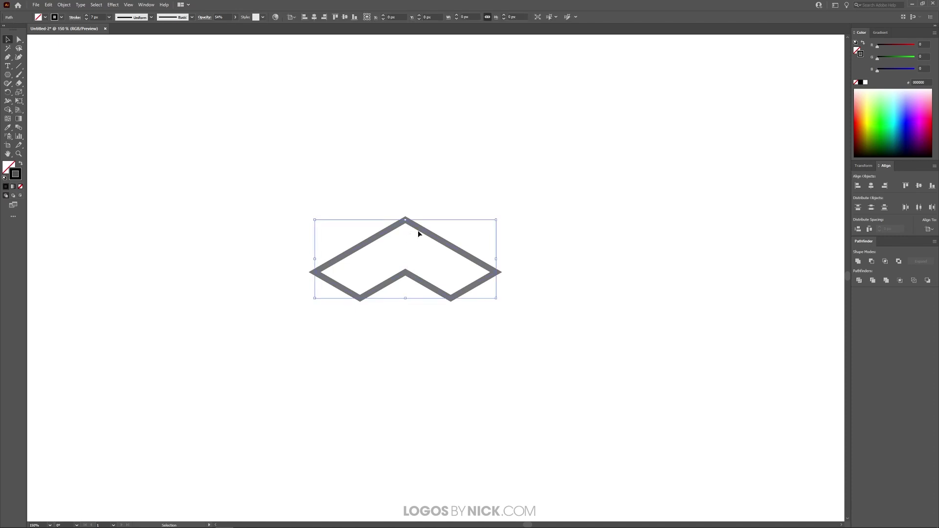
pyautogui.moveTo(419, 229)
pyautogui.mouseDown()
pyautogui.moveTo(421, 213)
pyautogui.moveTo(428, 225)
pyautogui.mouseUp()
# Duplicate the chevron outline twice straight downward, overlapping, and distribute all three evenly by their vertical centers.
pyautogui.scroll(3, 428, 225)
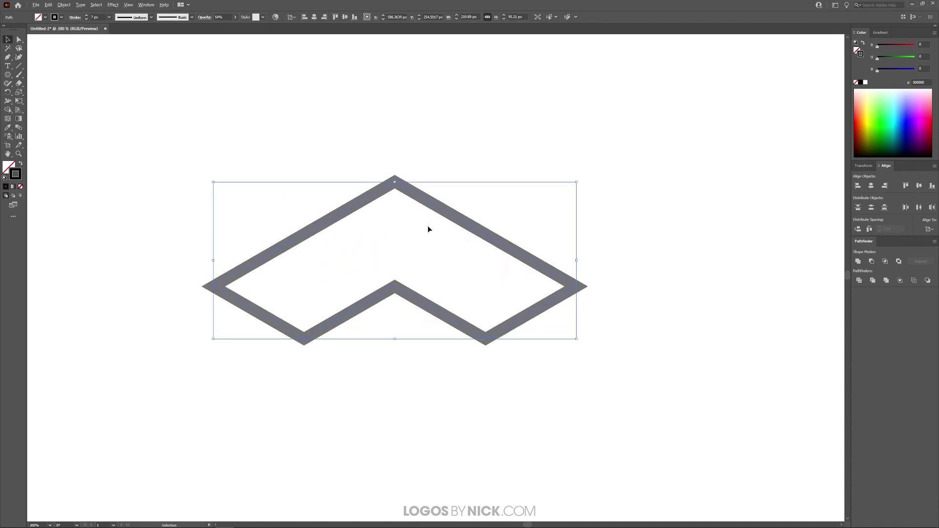
pyautogui.moveTo(413, 185); pyautogui.dragTo(424, 236)
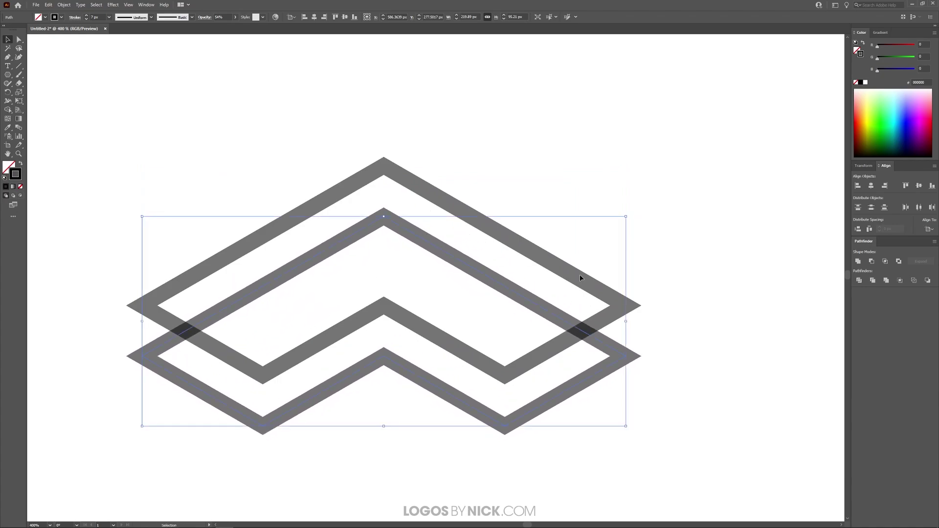
pyautogui.moveTo(580, 275); pyautogui.dragTo(586, 232)
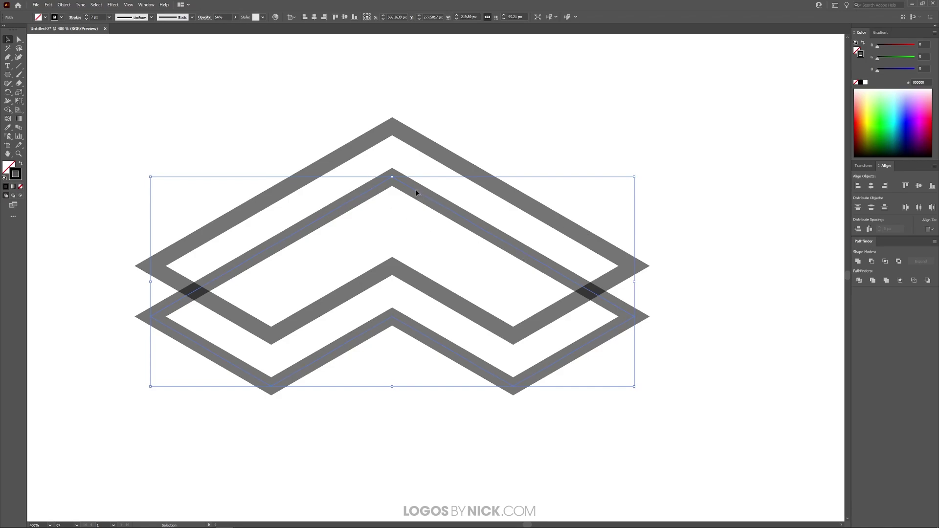
pyautogui.moveTo(416, 192); pyautogui.dragTo(416, 233)
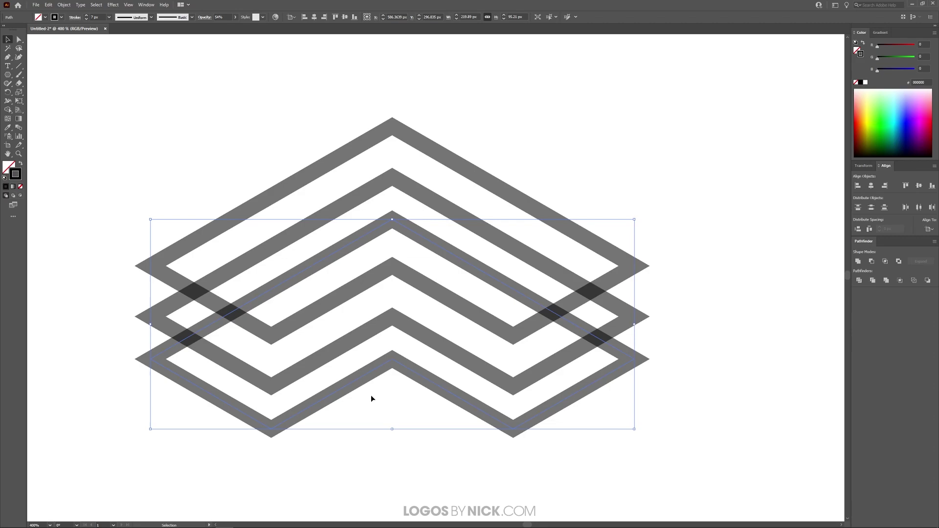
pyautogui.moveTo(692, 477); pyautogui.dragTo(97, 85)
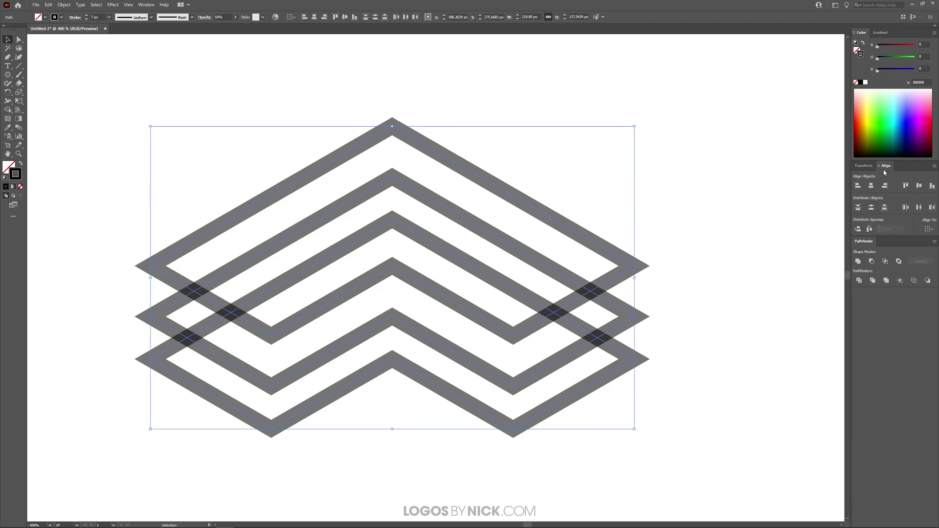
pyautogui.click(872, 208)
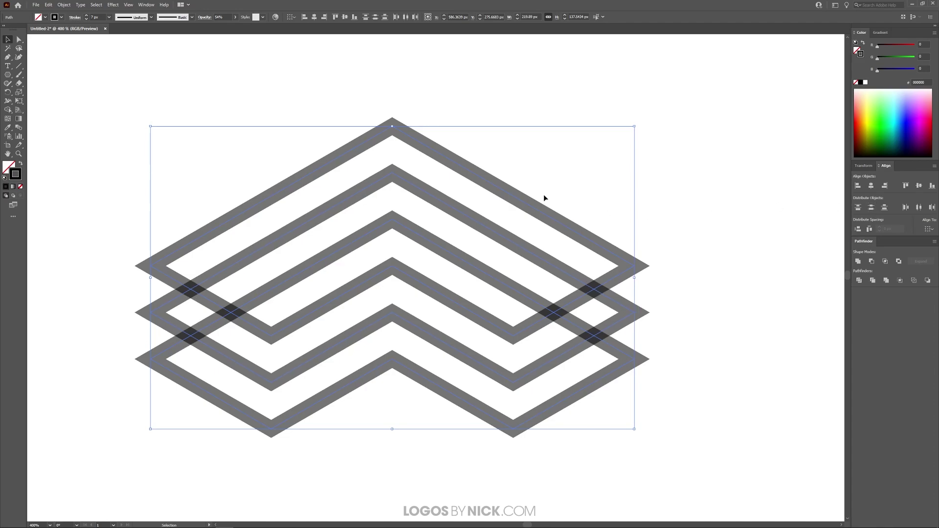
# Erase the parts of the lower two chevrons that extend beyond the uppermost chevron's outline with Shape Builder.
pyautogui.click(8, 109)
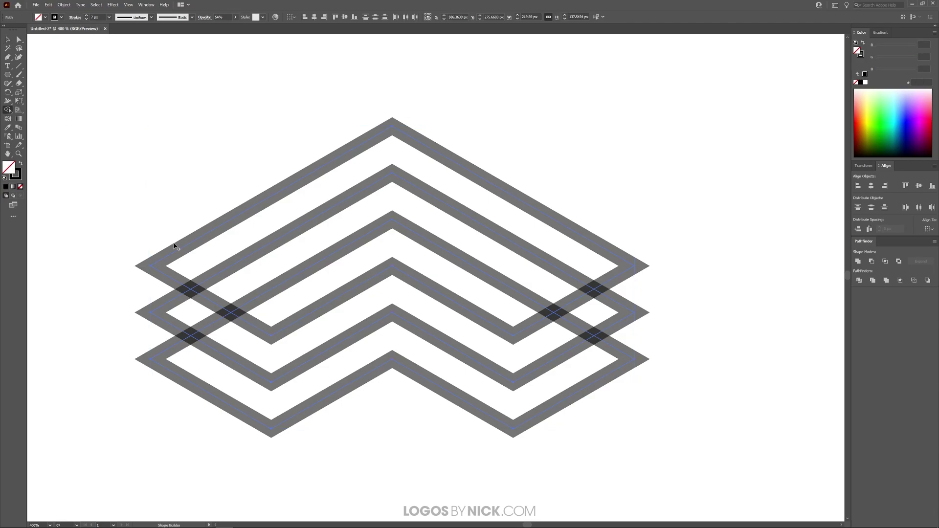
pyautogui.moveTo(138, 292)
pyautogui.mouseDown()
pyautogui.moveTo(201, 340)
pyautogui.moveTo(208, 419)
pyautogui.moveTo(278, 424)
pyautogui.moveTo(422, 356)
pyautogui.moveTo(508, 429)
pyautogui.moveTo(582, 377)
pyautogui.moveTo(582, 342)
pyautogui.moveTo(600, 321)
pyautogui.moveTo(642, 309)
pyautogui.mouseUp()
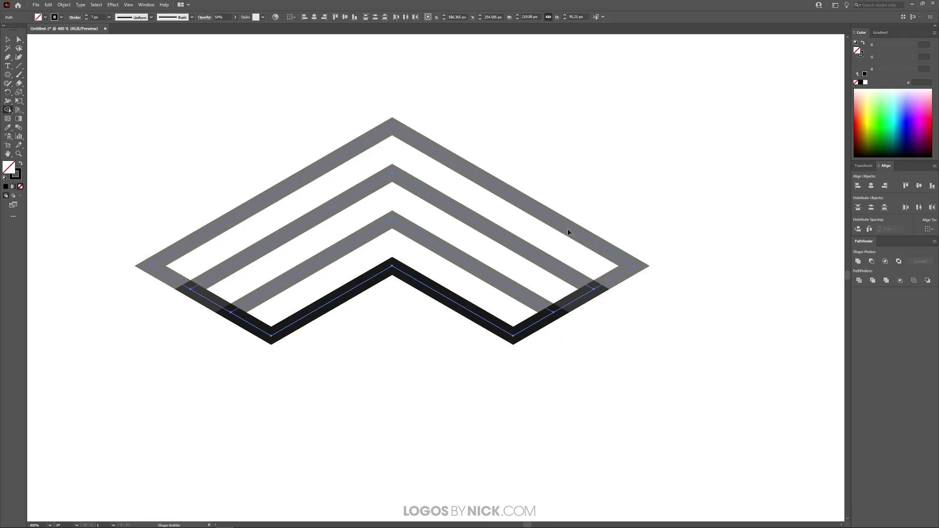
pyautogui.click(7, 41)
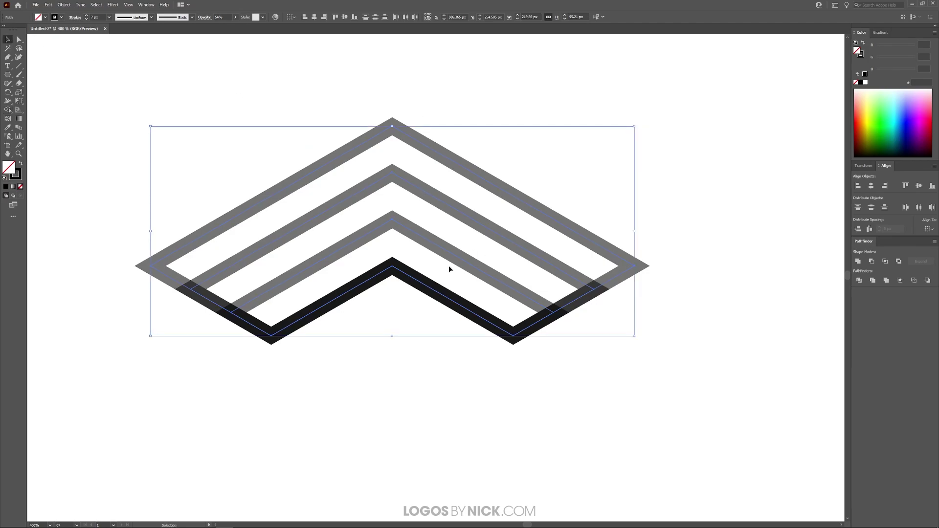
# Convert the chevron strokes to outlined shapes and unite them into a single striped chevron.
pyautogui.click(65, 6)
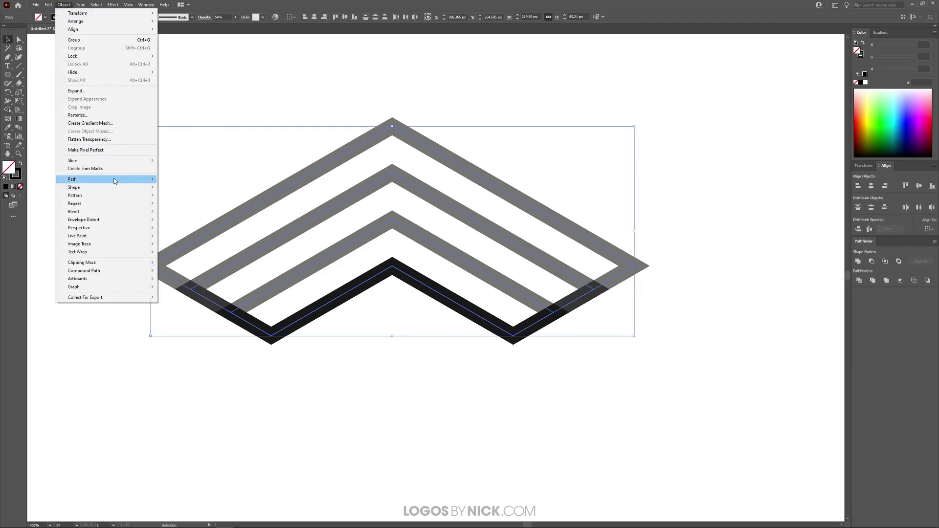
pyautogui.moveTo(112, 181)
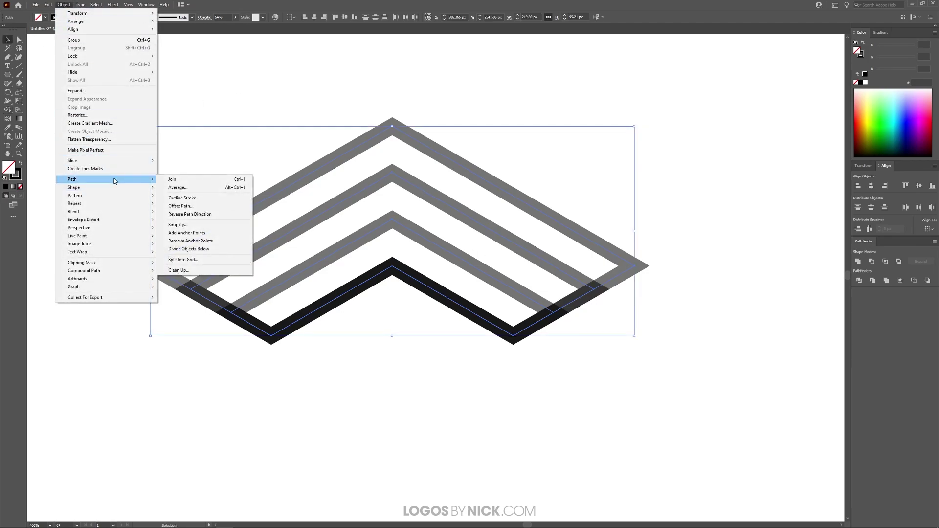
pyautogui.click(206, 199)
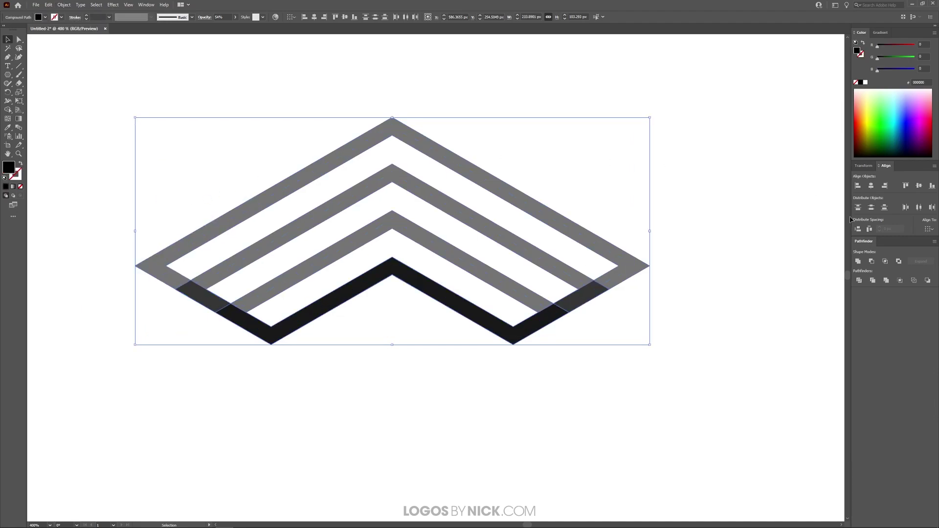
pyautogui.click(859, 262)
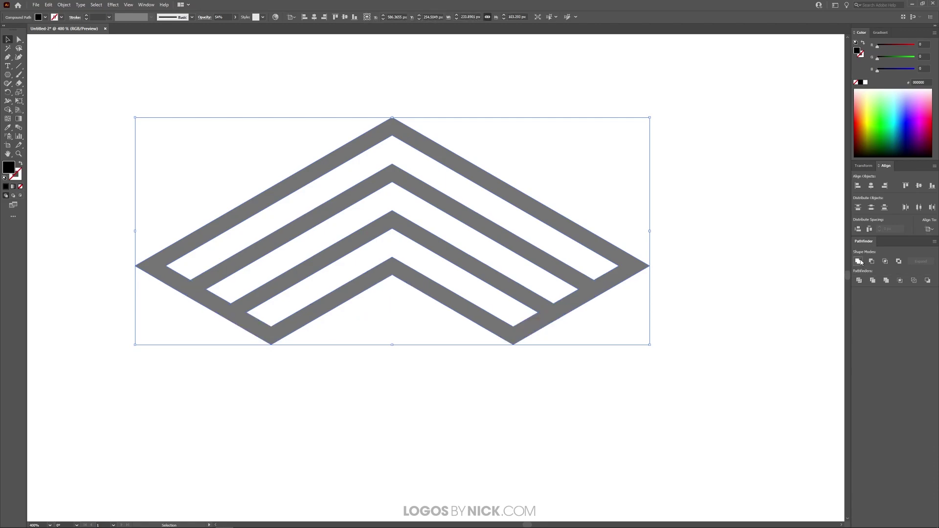
# Rotate the striped chevron 180° and lay it out with two duplicates in a horizontal row across the artboard's upper area.
pyautogui.scroll(-4, 447, 248)
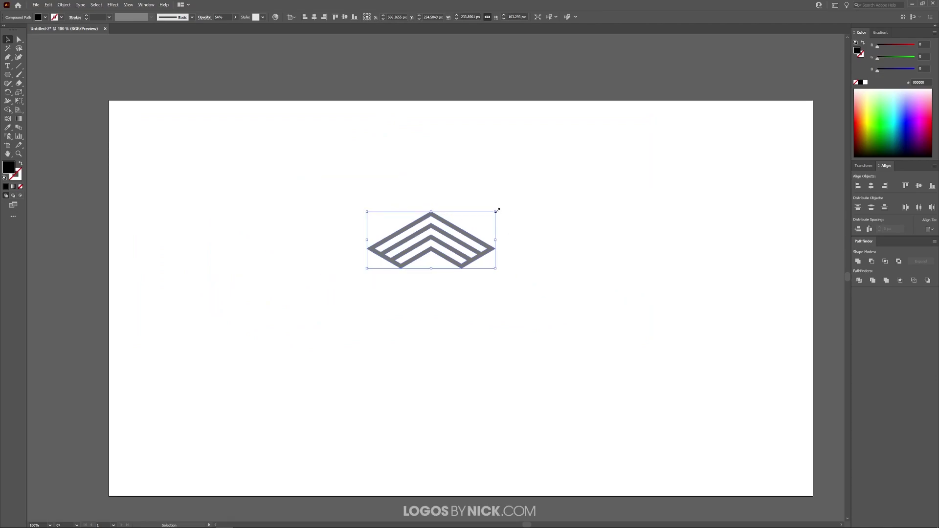
pyautogui.moveTo(500, 210); pyautogui.dragTo(361, 277)
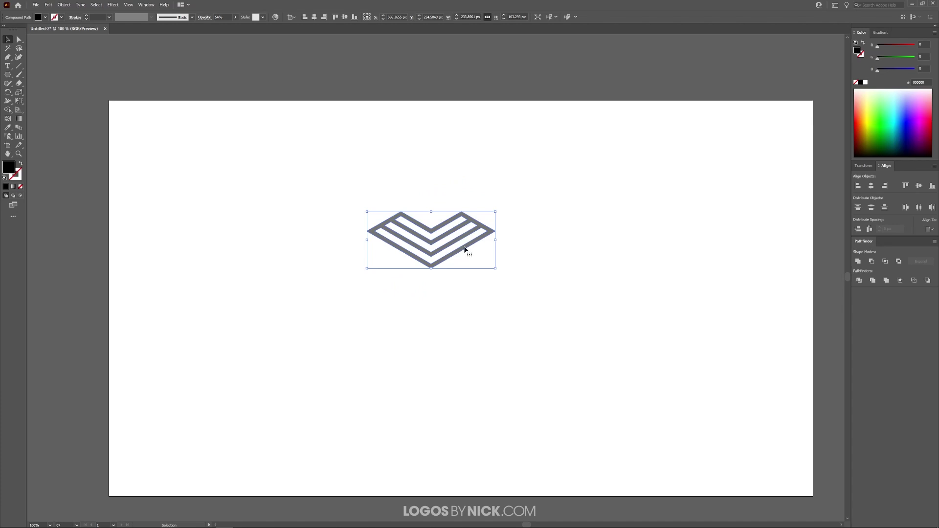
pyautogui.moveTo(465, 250)
pyautogui.mouseDown()
pyautogui.moveTo(231, 193)
pyautogui.moveTo(235, 214)
pyautogui.moveTo(427, 216)
pyautogui.moveTo(414, 215)
pyautogui.mouseUp()
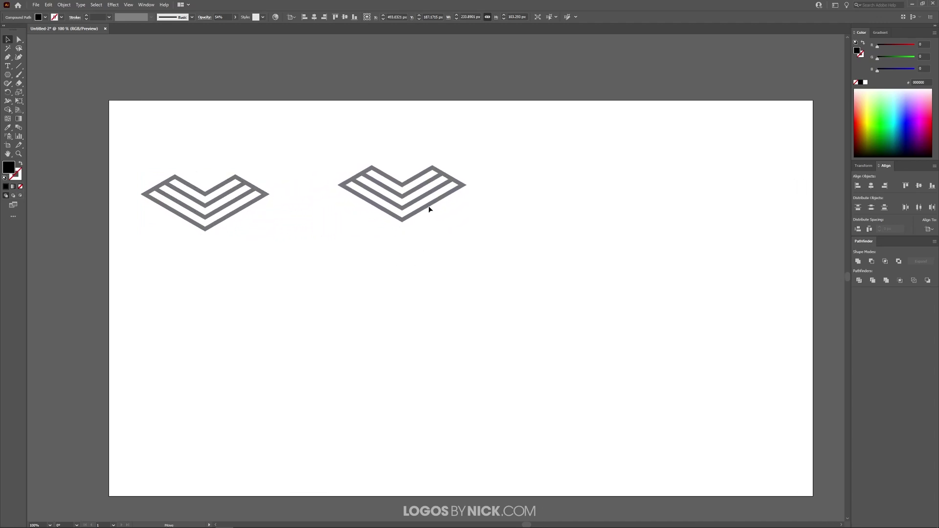
pyautogui.moveTo(428, 210); pyautogui.dragTo(588, 226)
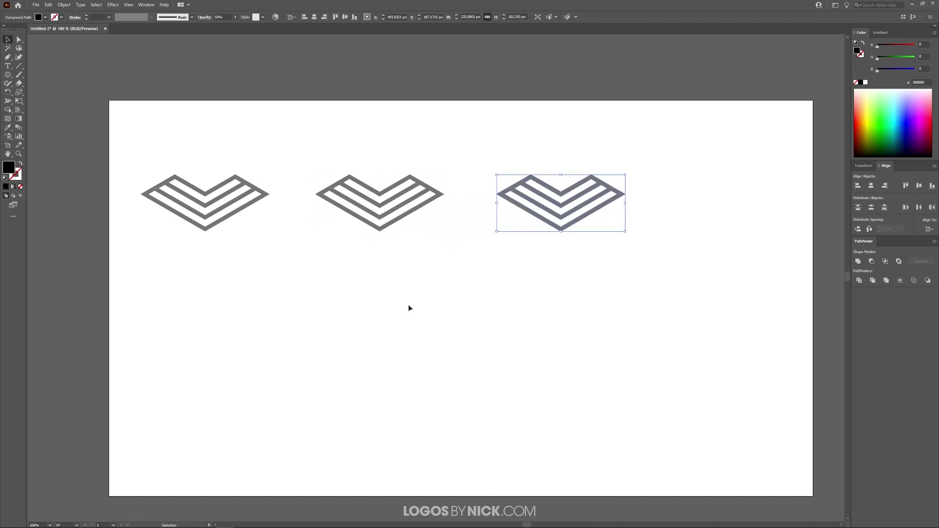
# Rotate the middle striped chevron by an angle of 120°.
pyautogui.click(384, 218)
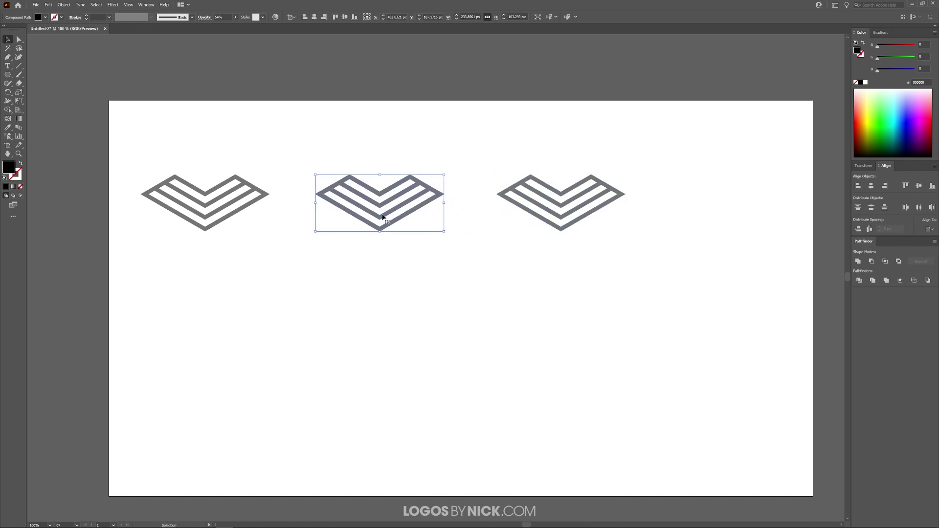
pyautogui.click(64, 4)
pyautogui.moveTo(76, 19)
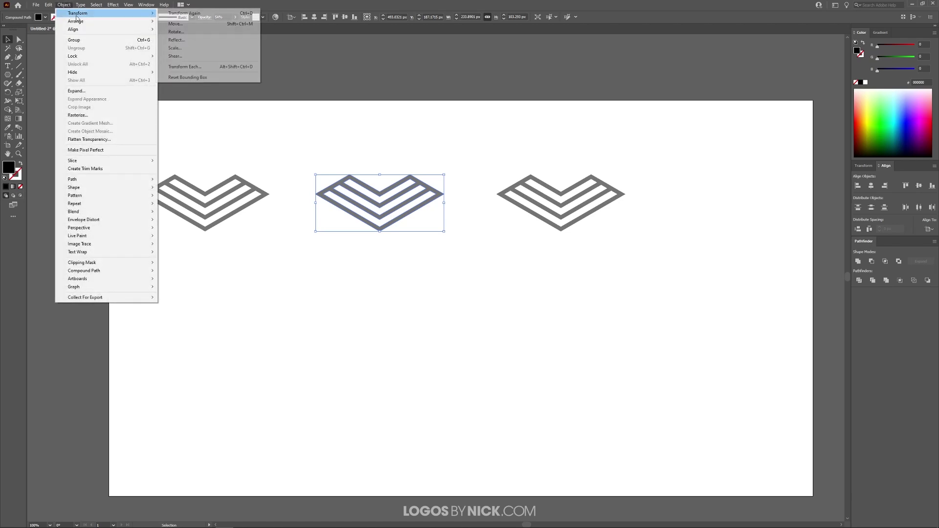
pyautogui.click(176, 31)
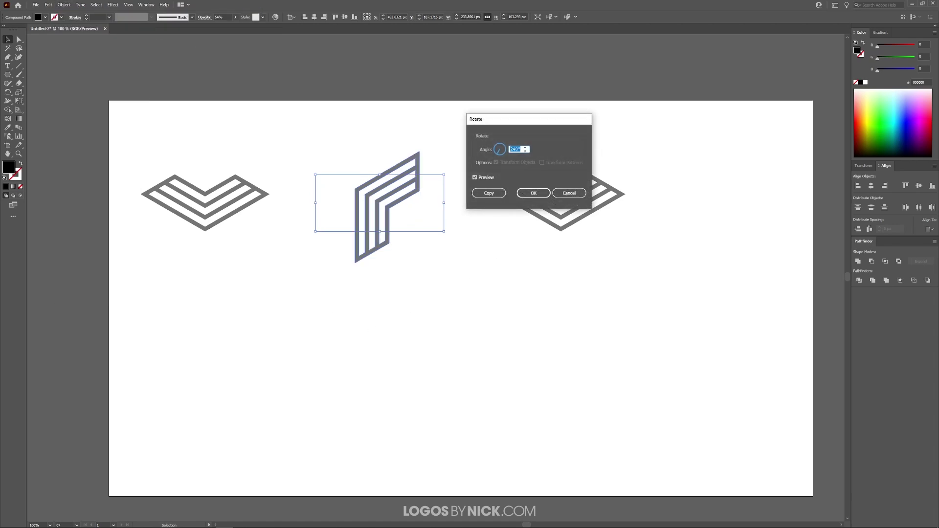
pyautogui.write('12')
pyautogui.click(520, 193)
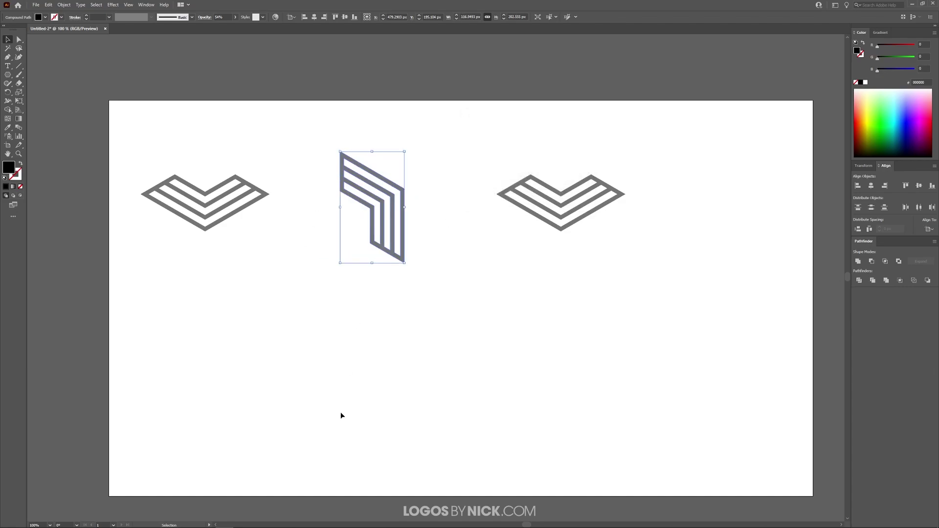
# Rotate the rightmost striped chevron by an angle of 240°.
pyautogui.click(578, 205)
pyautogui.click(578, 206)
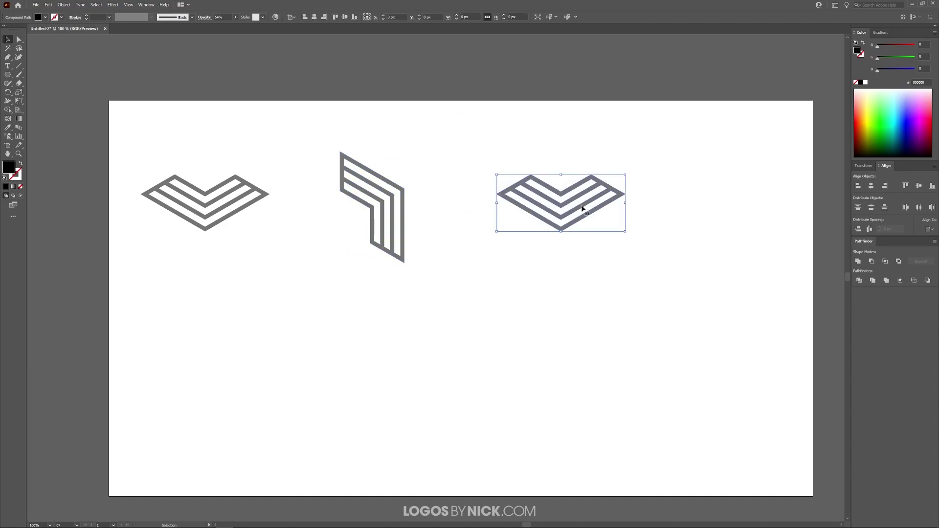
pyautogui.click(69, 6)
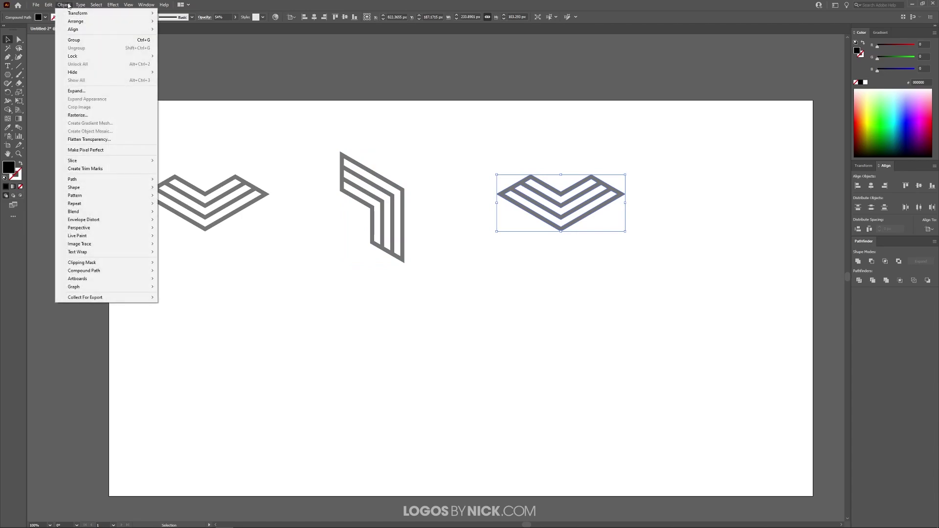
pyautogui.click(69, 5)
pyautogui.click(69, 6)
pyautogui.moveTo(78, 13)
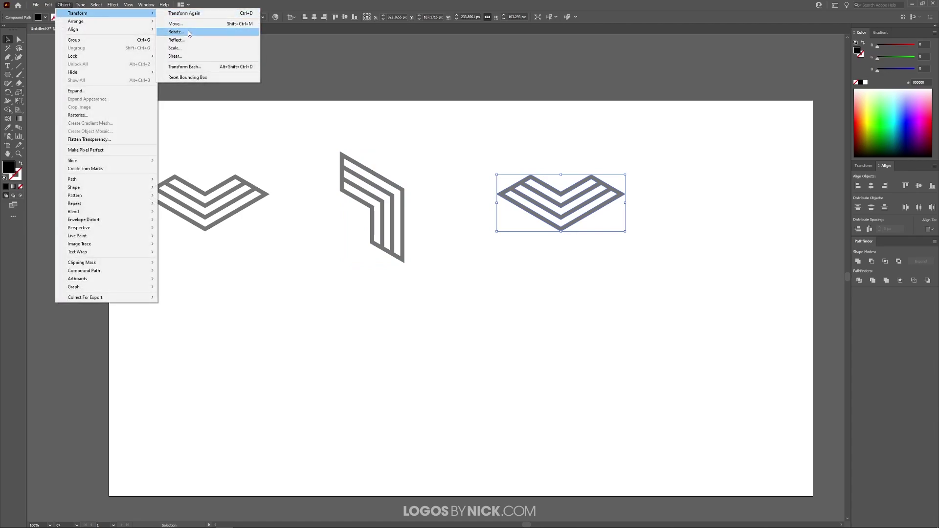
pyautogui.click(176, 32)
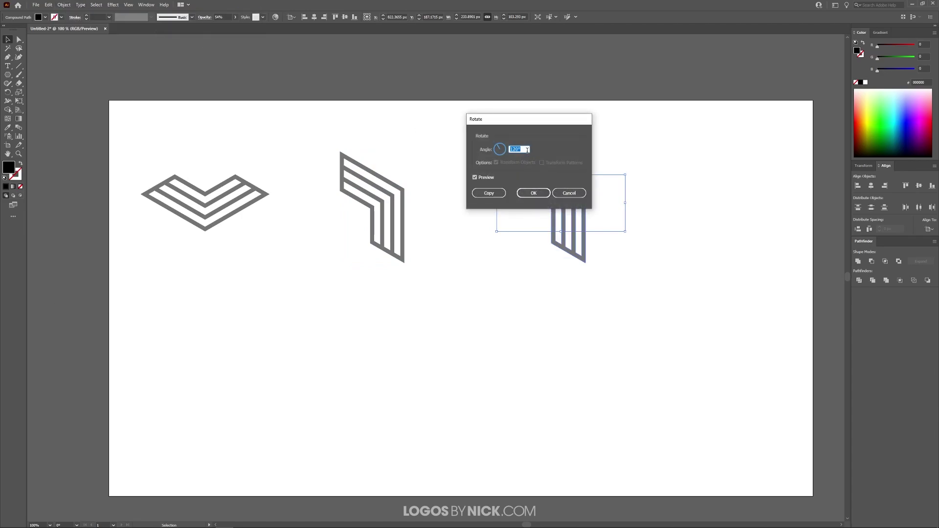
pyautogui.write('2')
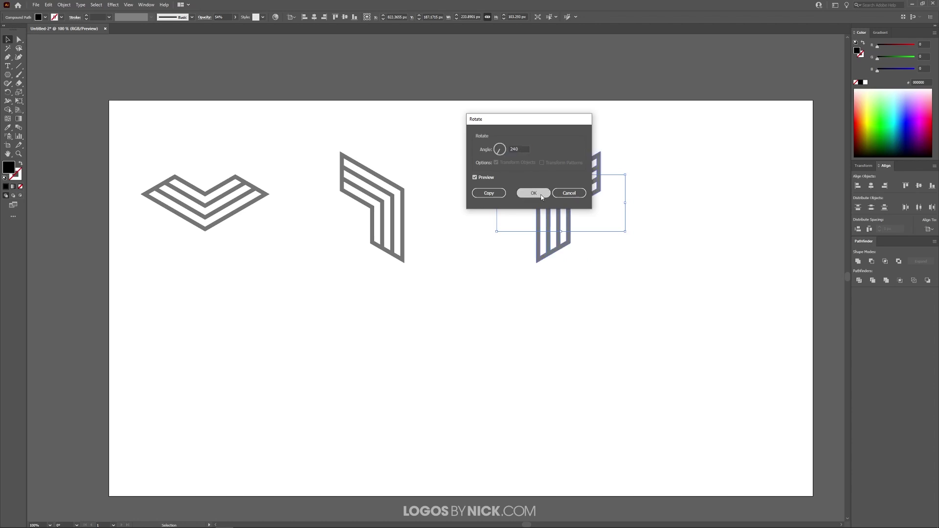
pyautogui.press('Return')
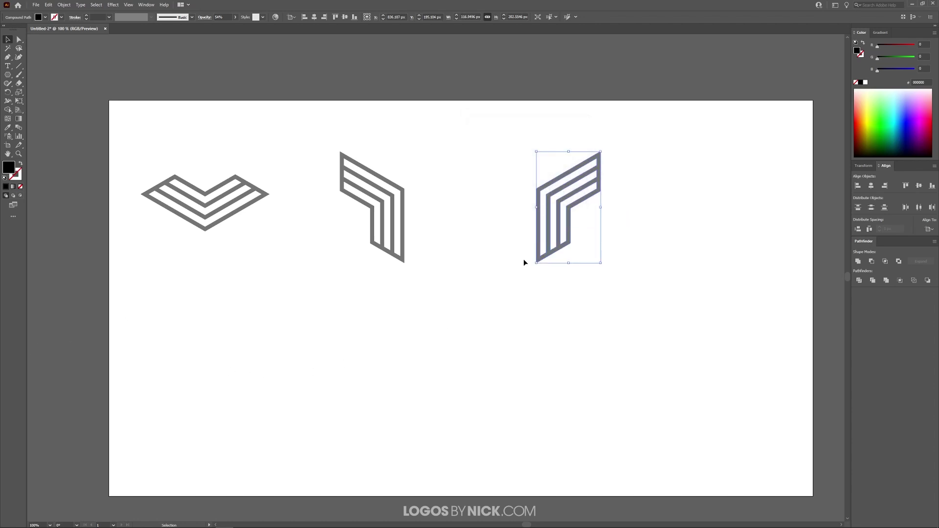
# Move the rightmost striped chevron against the middle one and snap their facing vertical border stripes so they overlap exactly.
pyautogui.moveTo(553, 204); pyautogui.dragTo(427, 206)
pyautogui.scroll(7, 400, 182)
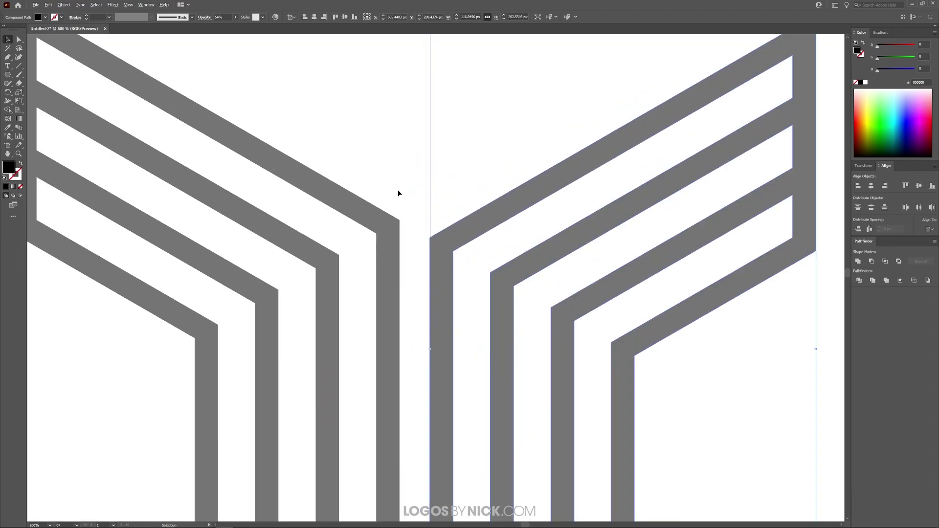
pyautogui.press('a')
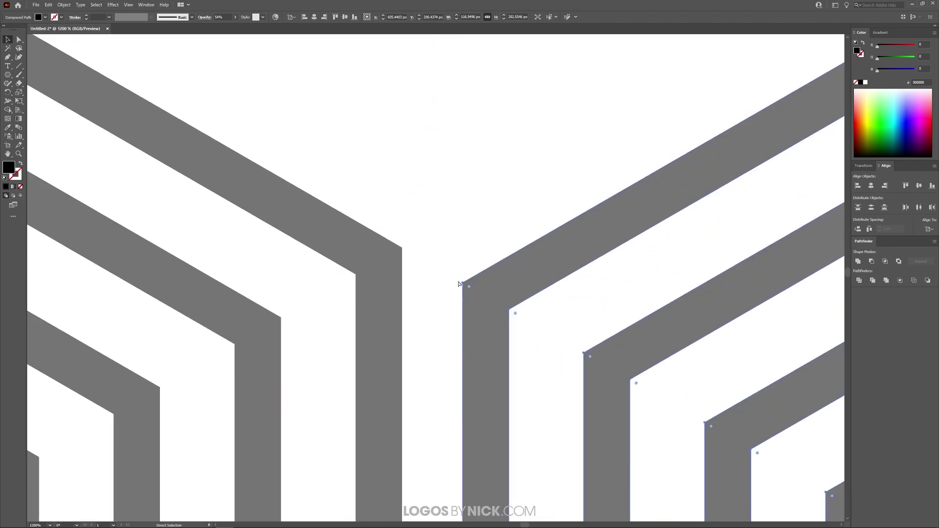
pyautogui.moveTo(464, 285); pyautogui.dragTo(357, 275)
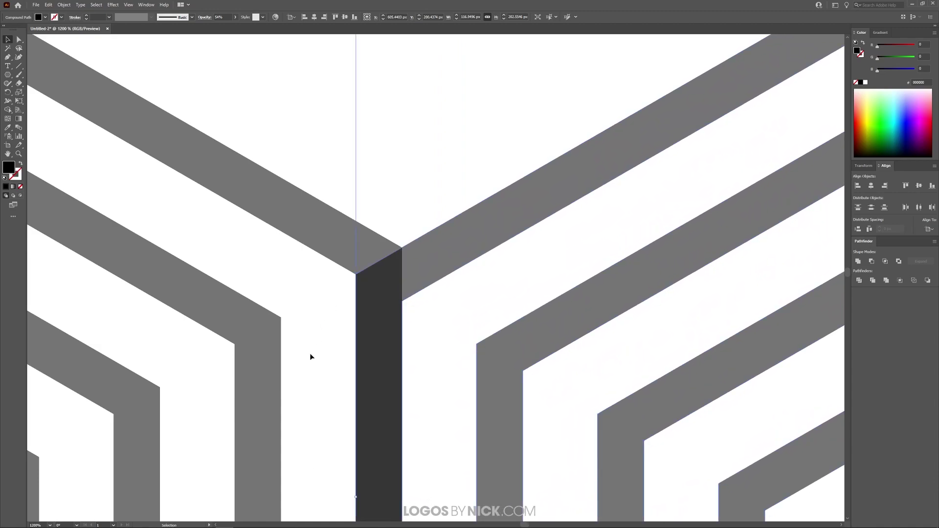
pyautogui.scroll(-8, 353, 282)
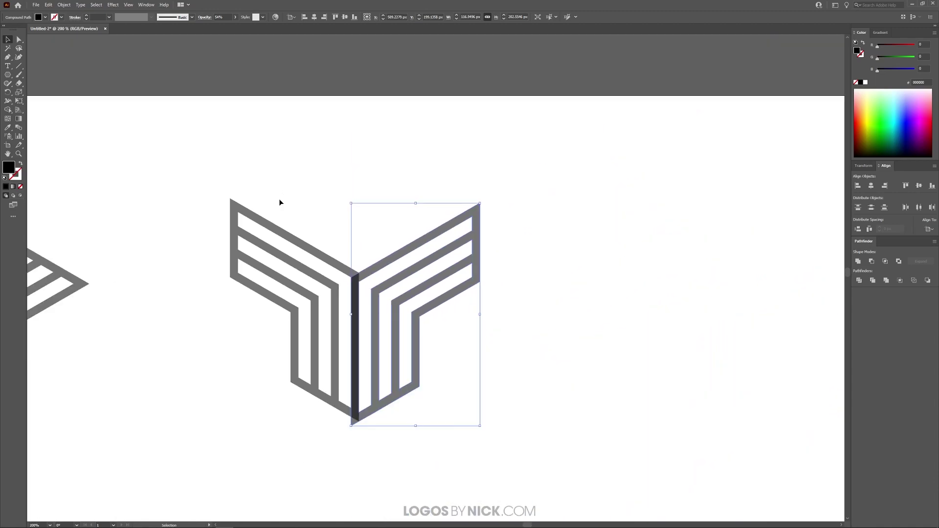
pyautogui.scroll(2, 282, 203)
pyautogui.scroll(-3, 353, 318)
# Align the top edges of the two joined striped chevrons.
pyautogui.moveTo(332, 259); pyautogui.dragTo(284, 210)
pyautogui.scroll(1, 319, 239)
pyautogui.click(295, 263)
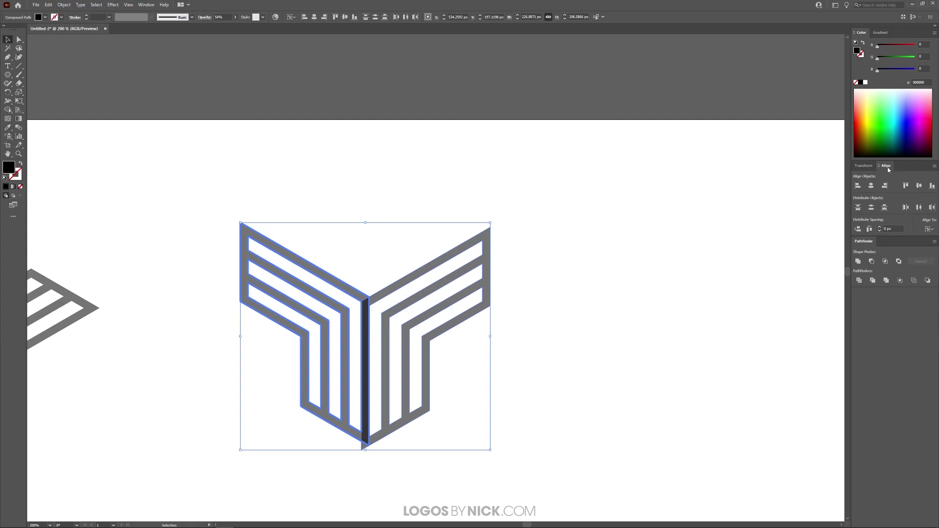
pyautogui.click(907, 187)
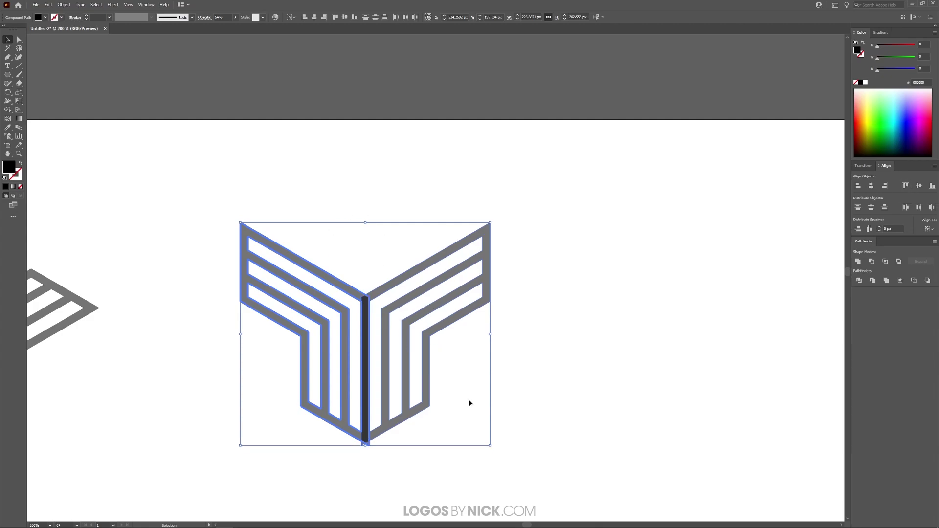
# With Shape Builder, trim the overhanging corners at the pair's lower tip and merge both chevrons into one shape.
pyautogui.scroll(-1, 492, 372)
pyautogui.hscroll(-1, 491, 372)
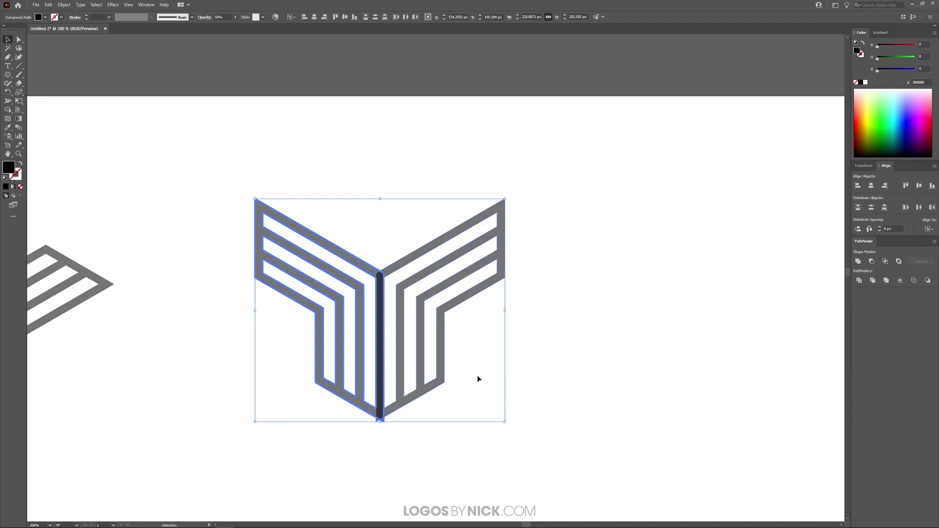
pyautogui.click(8, 110)
pyautogui.scroll(10, 387, 421)
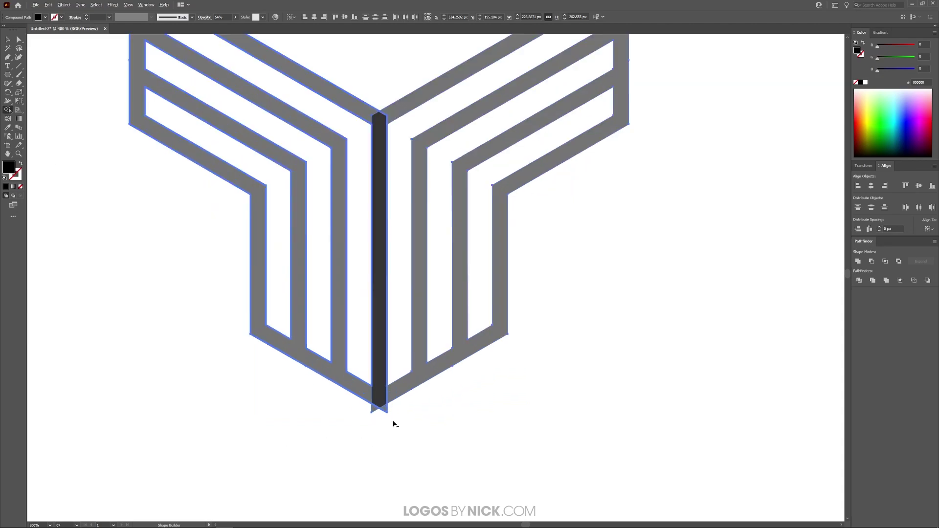
pyautogui.keyDown('alt'); pyautogui.click(312, 372); pyautogui.keyUp('alt')
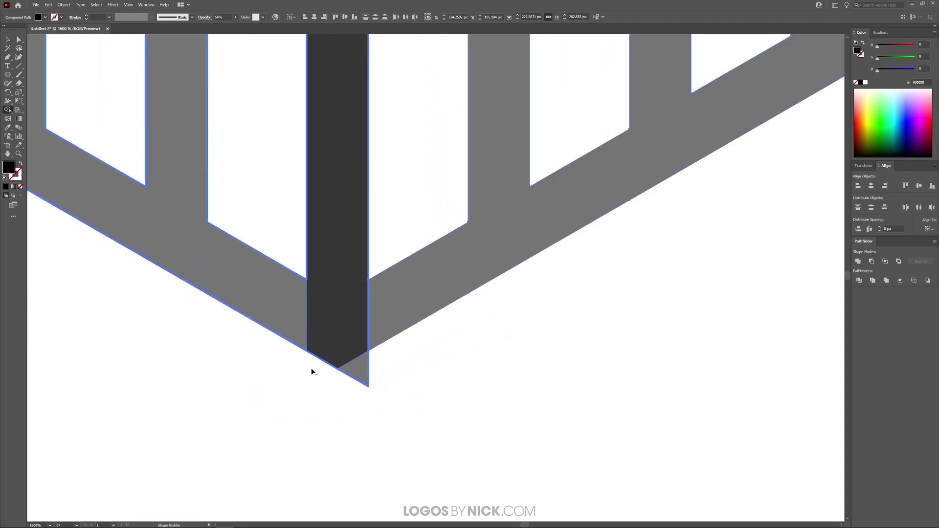
pyautogui.keyDown('alt'); pyautogui.click(357, 373); pyautogui.keyUp('alt')
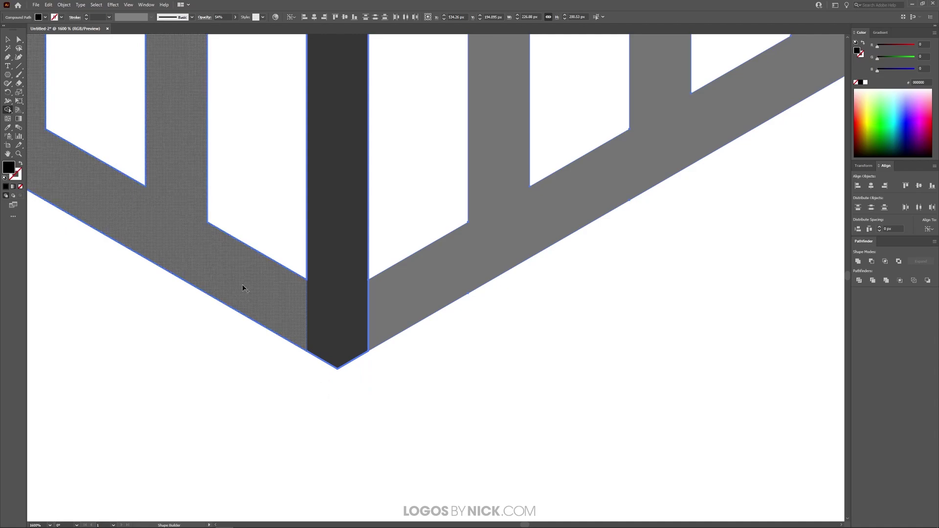
pyautogui.moveTo(243, 289)
pyautogui.mouseDown()
pyautogui.moveTo(313, 315)
pyautogui.moveTo(351, 317)
pyautogui.moveTo(418, 295)
pyautogui.mouseUp()
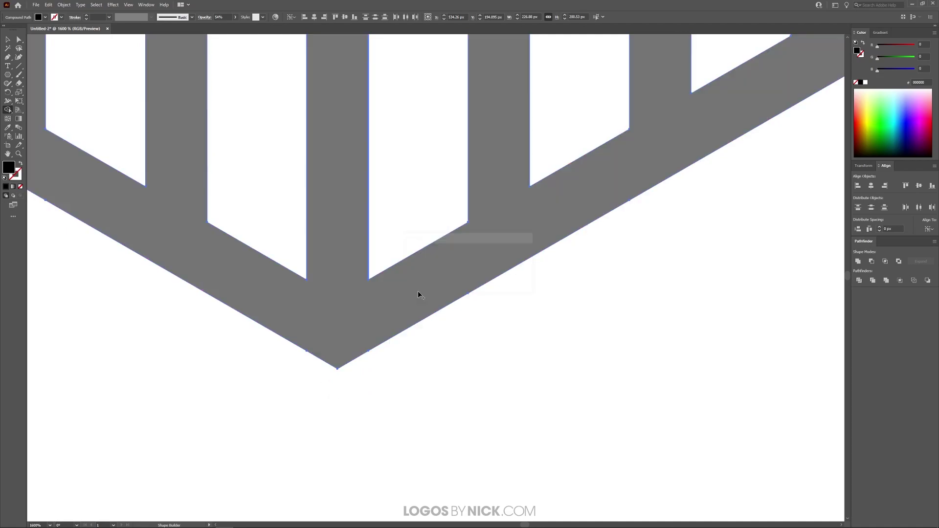
pyautogui.scroll(-5, 361, 371)
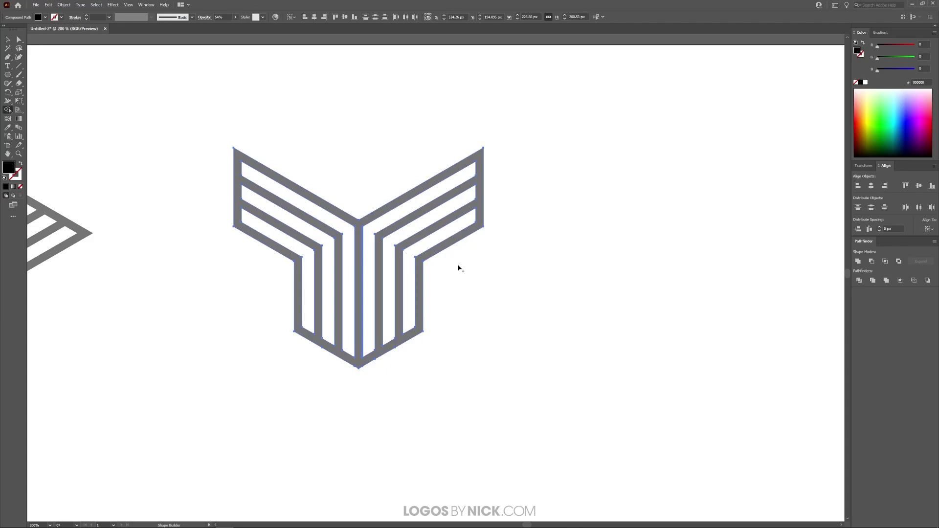
pyautogui.moveTo(460, 269); pyautogui.dragTo(460, 363)
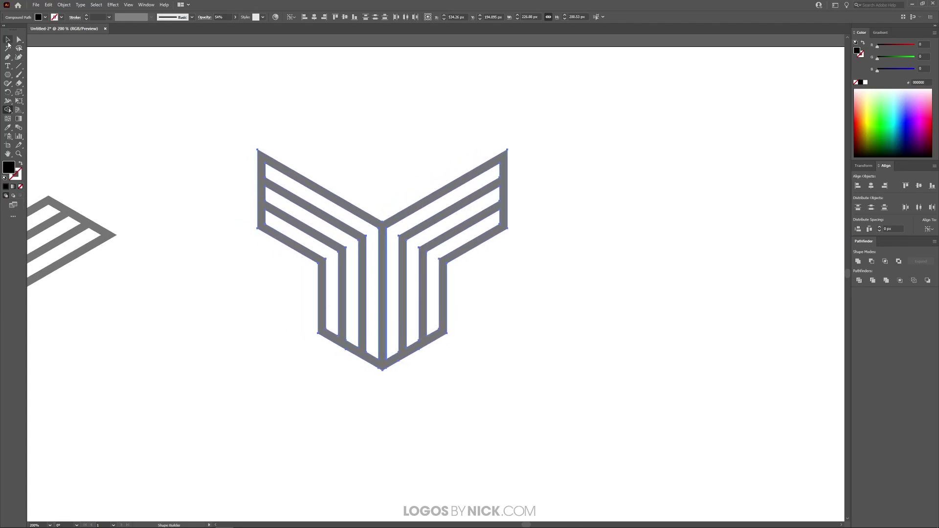
# Reposition the merged pair and snap the remaining striped chevron into its V-shaped top so the border stripes overlap.
pyautogui.click(7, 40)
pyautogui.moveTo(353, 247); pyautogui.dragTo(450, 295)
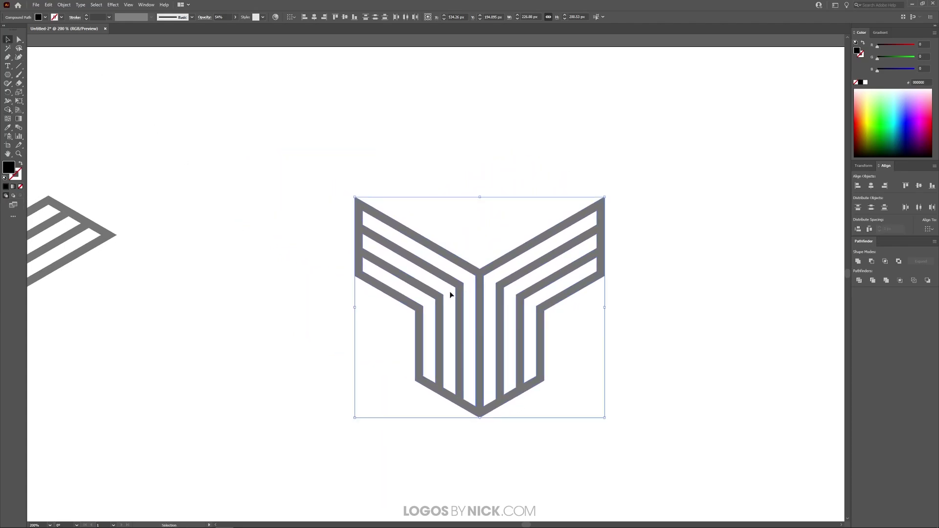
pyautogui.scroll(-4, 450, 292)
pyautogui.scroll(3, 395, 297)
pyautogui.moveTo(126, 289); pyautogui.dragTo(486, 257)
pyautogui.scroll(4, 481, 266)
pyautogui.scroll(1, 478, 278)
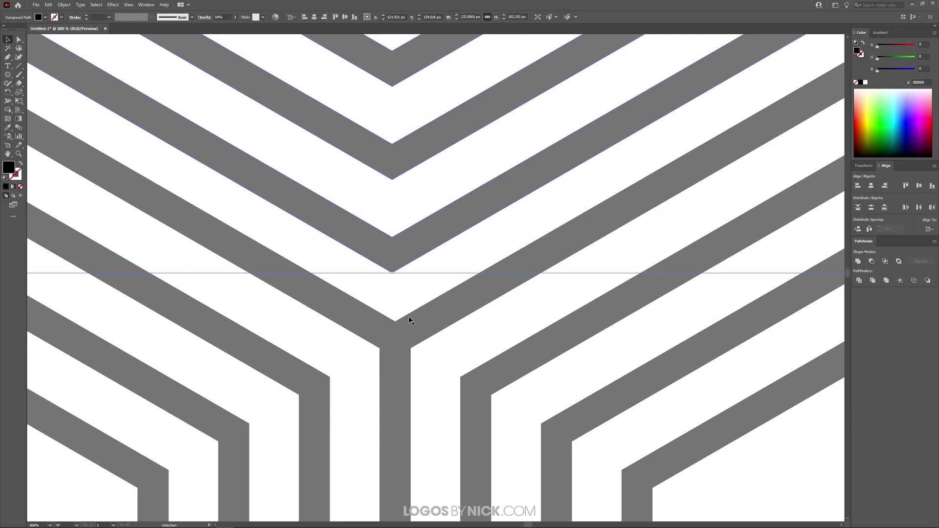
pyautogui.press('a')
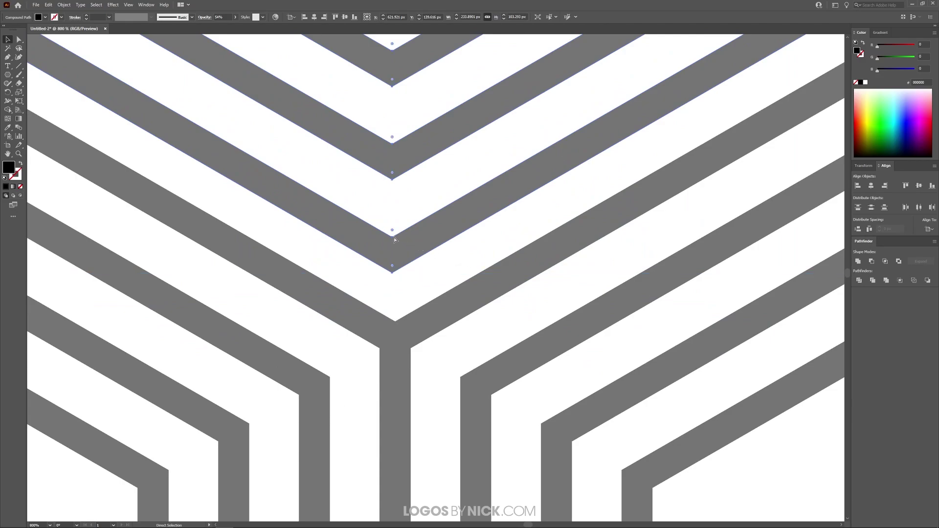
pyautogui.moveTo(395, 239); pyautogui.dragTo(394, 322)
pyautogui.scroll(-4, 354, 280)
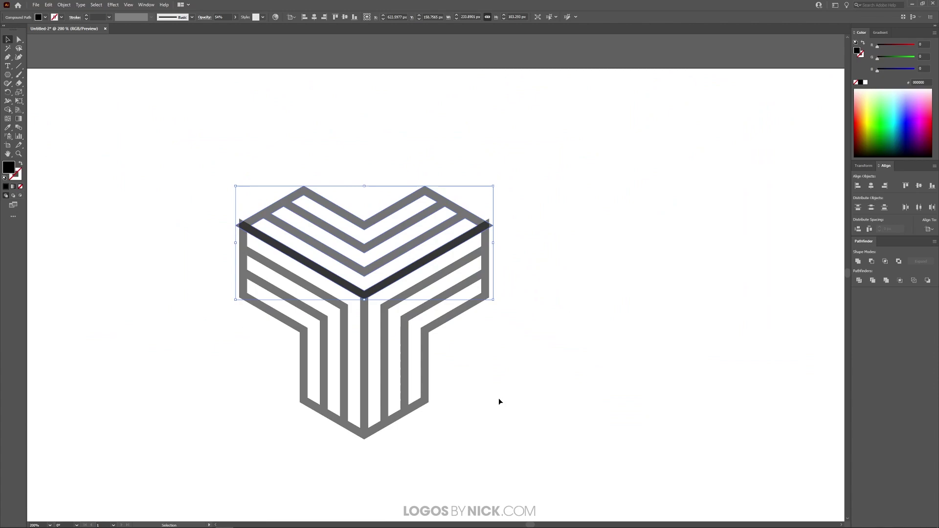
# Select both pieces and trim the protruding corner tips at the two outer ends of their shared stripe with Shape Builder.
pyautogui.moveTo(533, 438); pyautogui.dragTo(208, 151)
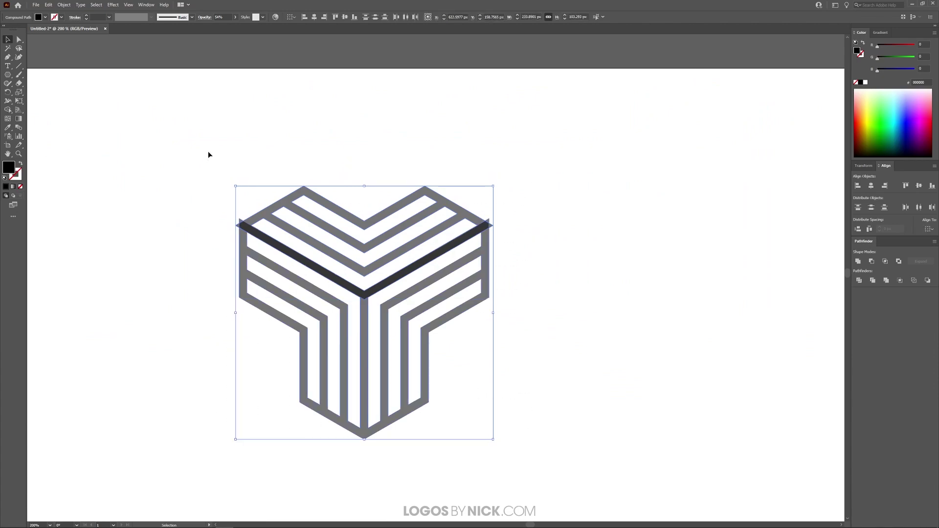
pyautogui.click(8, 112)
pyautogui.scroll(5, 237, 243)
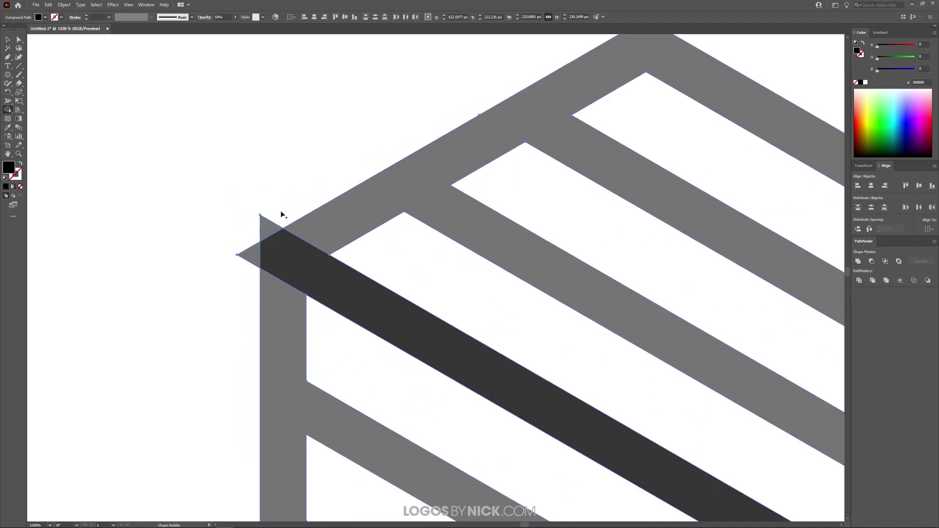
pyautogui.moveTo(249, 257); pyautogui.dragTo(275, 211)
pyautogui.scroll(-5, 220, 240)
pyautogui.hscroll(3, 406, 248)
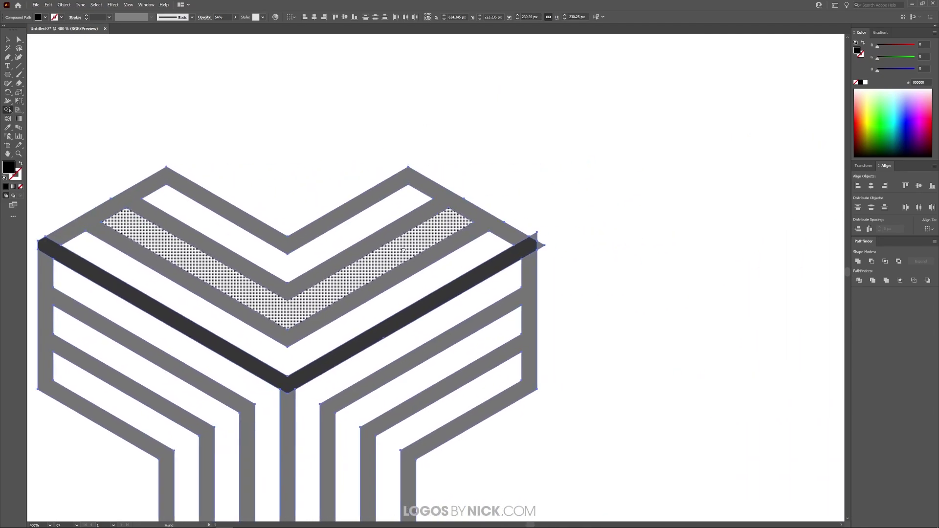
pyautogui.scroll(5, 556, 236)
pyautogui.moveTo(449, 192)
pyautogui.mouseDown()
pyautogui.moveTo(483, 215)
pyautogui.moveTo(504, 268)
pyautogui.mouseUp()
pyautogui.scroll(-5, 576, 221)
pyautogui.moveTo(618, 296); pyautogui.dragTo(644, 249)
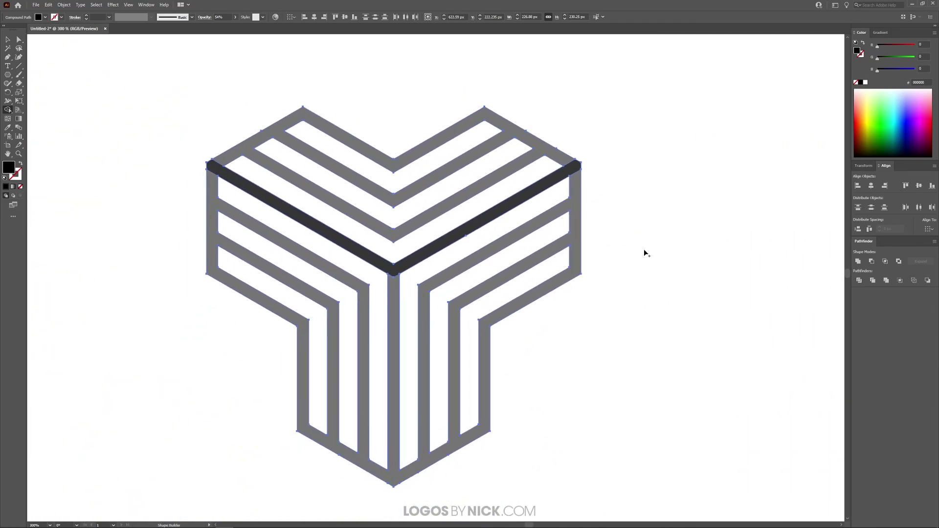
# Merge the overlapping pieces into a single three-sided mark and move it to the middle of the artboard.
pyautogui.scroll(1, 645, 275)
pyautogui.hscroll(-2, 633, 277)
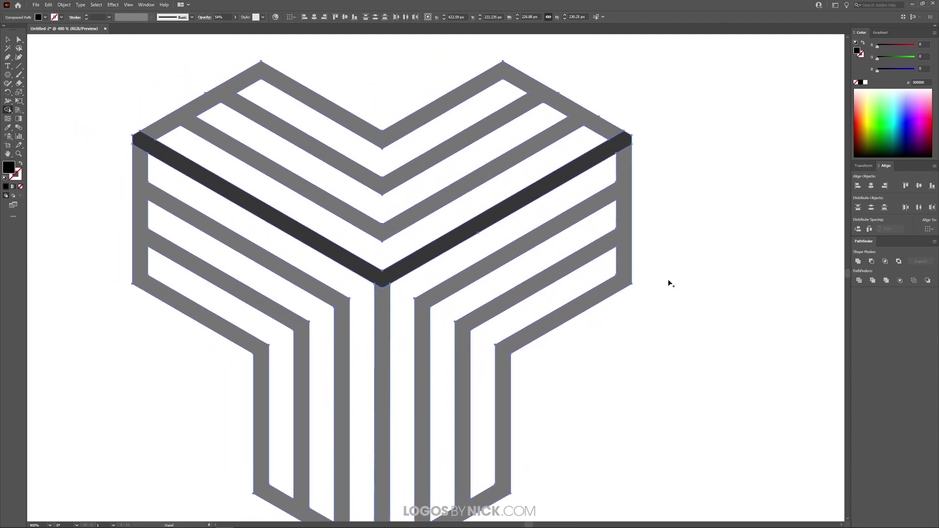
pyautogui.moveTo(601, 128)
pyautogui.mouseDown()
pyautogui.moveTo(615, 135)
pyautogui.moveTo(627, 170)
pyautogui.mouseUp()
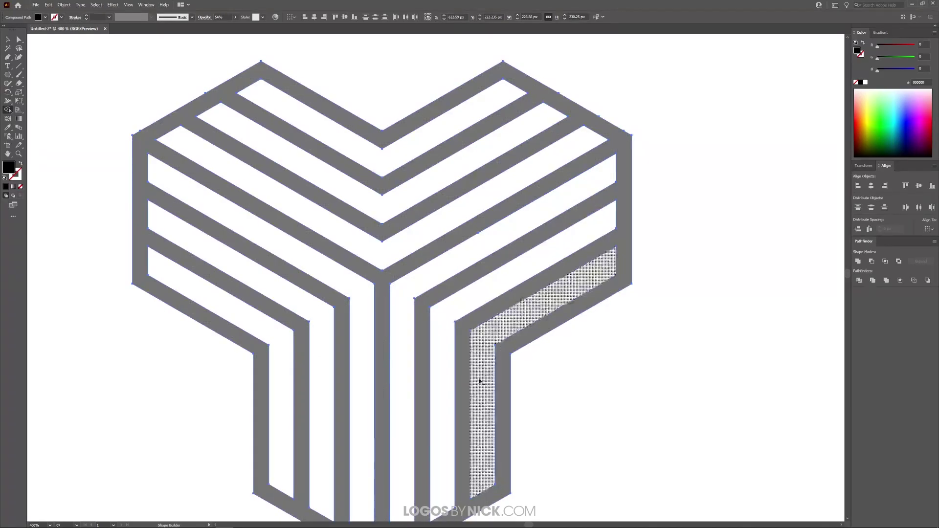
pyautogui.click(7, 39)
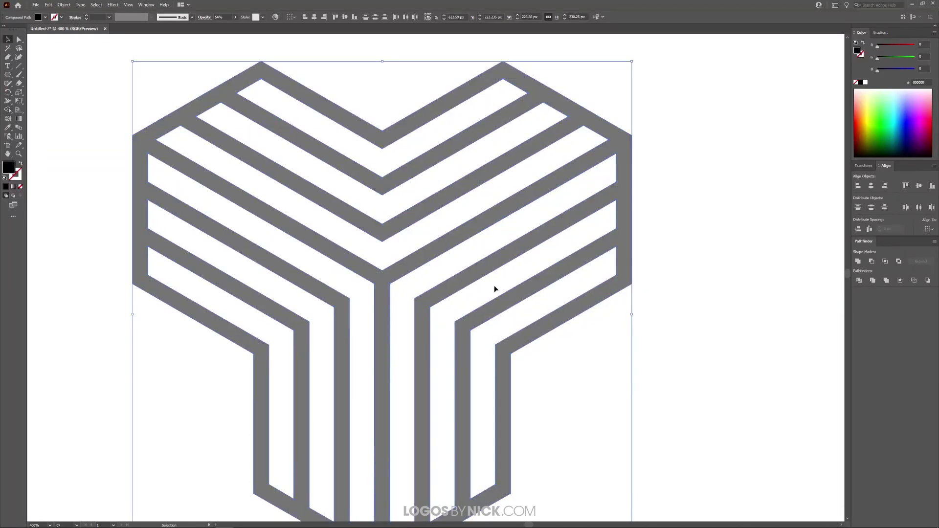
pyautogui.scroll(-4, 494, 288)
pyautogui.scroll(-1, 487, 291)
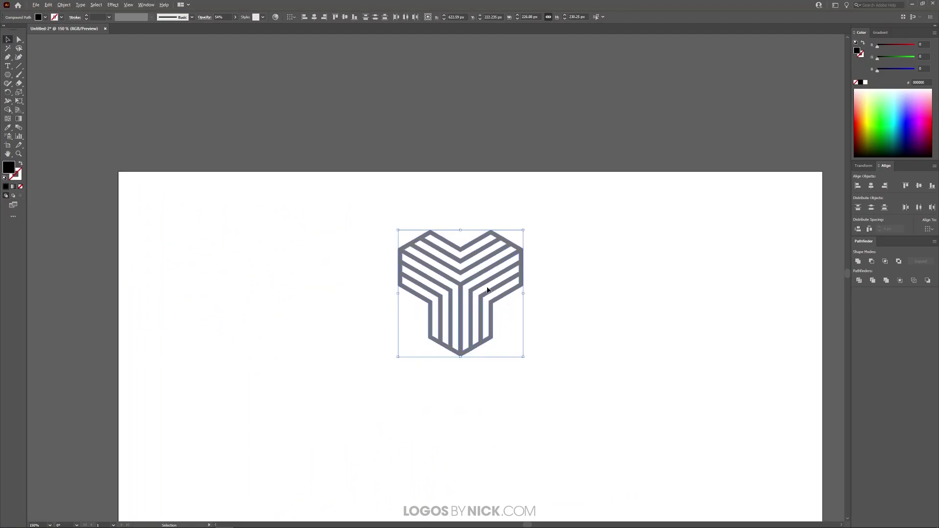
pyautogui.moveTo(479, 278); pyautogui.dragTo(474, 353)
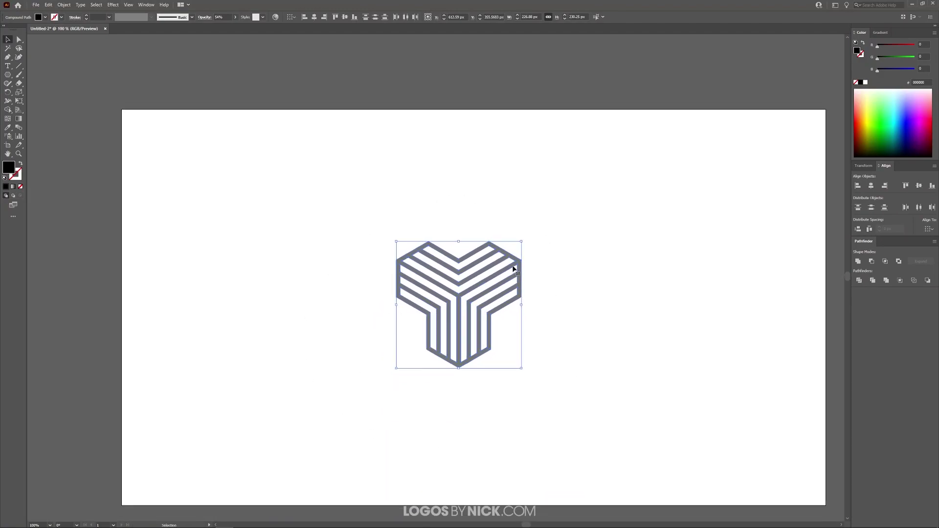
# Duplicate the mark and snap the copy into the original's lower-left notch with the border stripes overlapping.
pyautogui.moveTo(517, 265); pyautogui.dragTo(434, 315)
pyautogui.scroll(6, 433, 315)
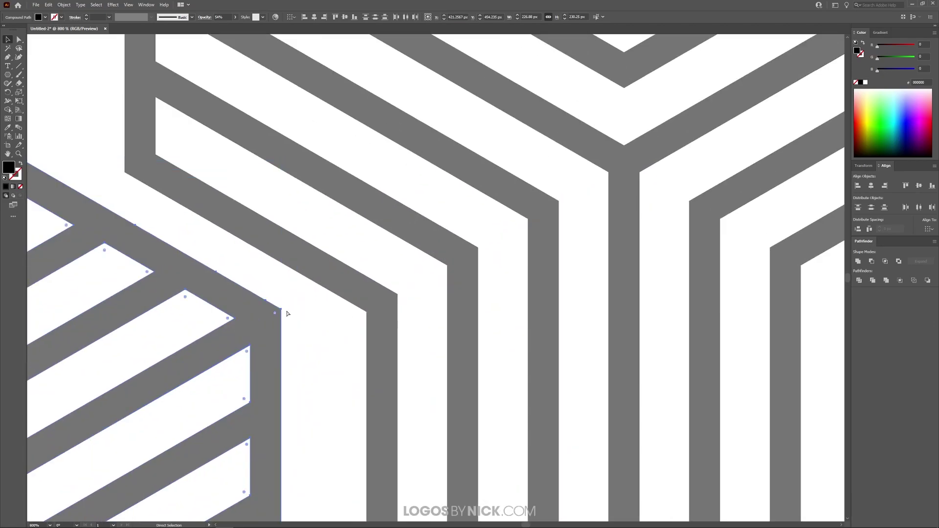
pyautogui.moveTo(283, 312); pyautogui.dragTo(396, 294)
pyautogui.click(416, 321)
pyautogui.hotkey('ctrl', '0')
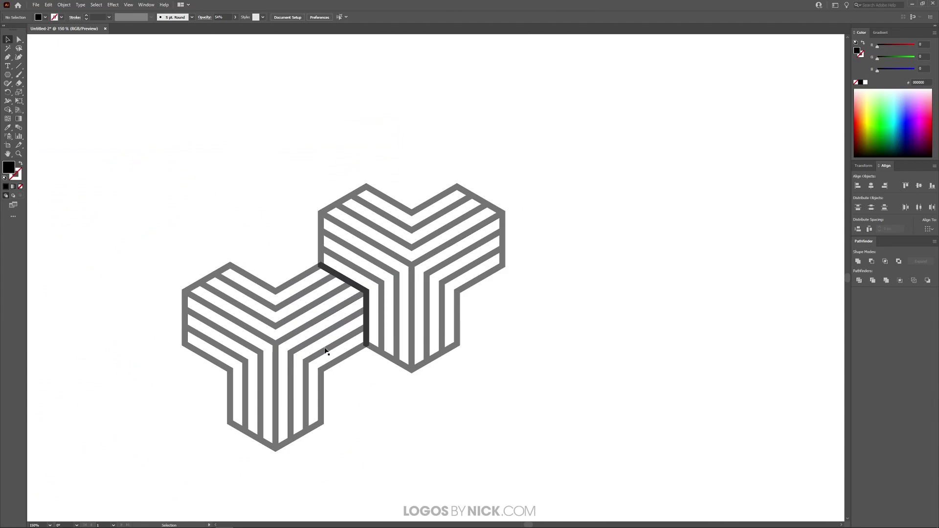
# Duplicate the lower-left mark and snap the copy directly beneath the original so the adjoining border stripes overlap.
pyautogui.click(308, 332)
pyautogui.moveTo(310, 330); pyautogui.dragTo(442, 432)
pyautogui.scroll(2, 372, 365)
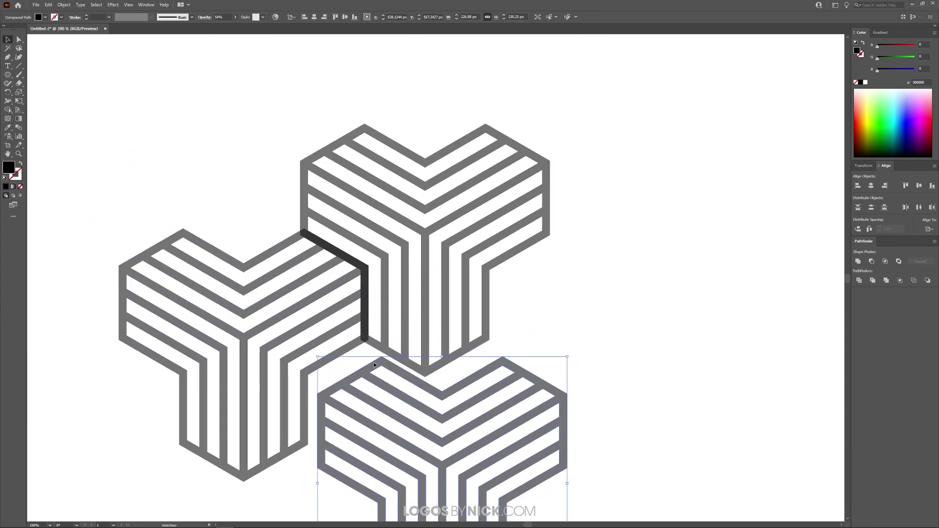
pyautogui.scroll(2, 316, 389)
pyautogui.press('a')
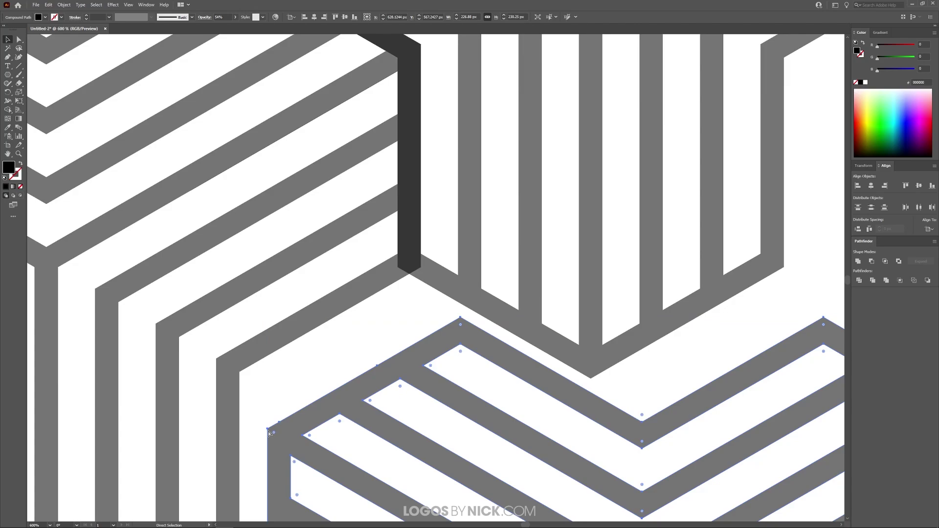
pyautogui.moveTo(269, 434); pyautogui.dragTo(217, 361)
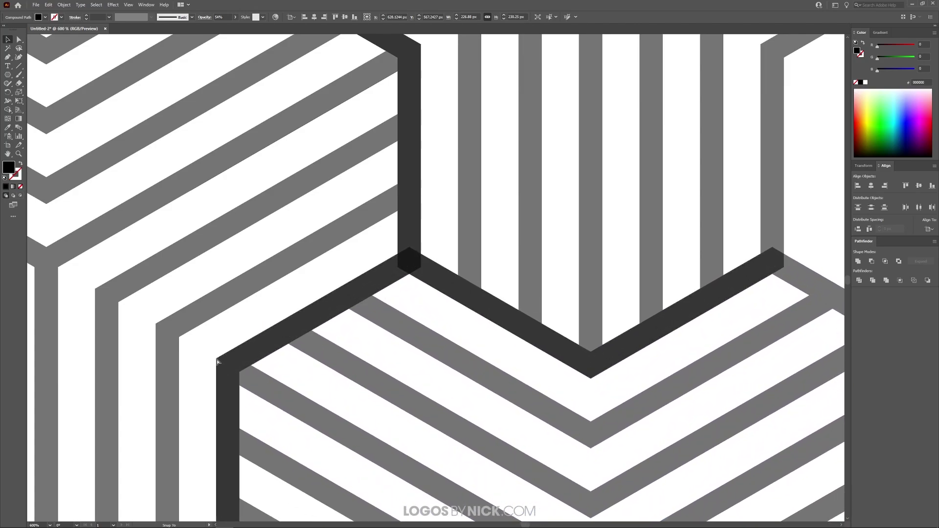
# Duplicate the bottom mark and snap the copy into the original's lower-right notch with the border stripes overlapping.
pyautogui.scroll(-3, 217, 361)
pyautogui.moveTo(387, 384); pyautogui.dragTo(607, 289)
pyautogui.scroll(4, 503, 212)
pyautogui.press('a')
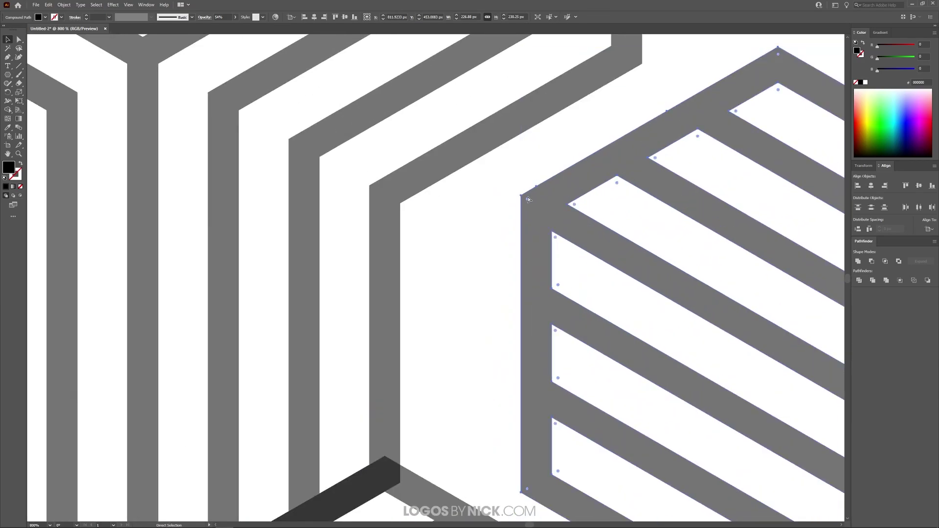
pyautogui.moveTo(522, 197); pyautogui.dragTo(370, 188)
pyautogui.scroll(-5, 401, 335)
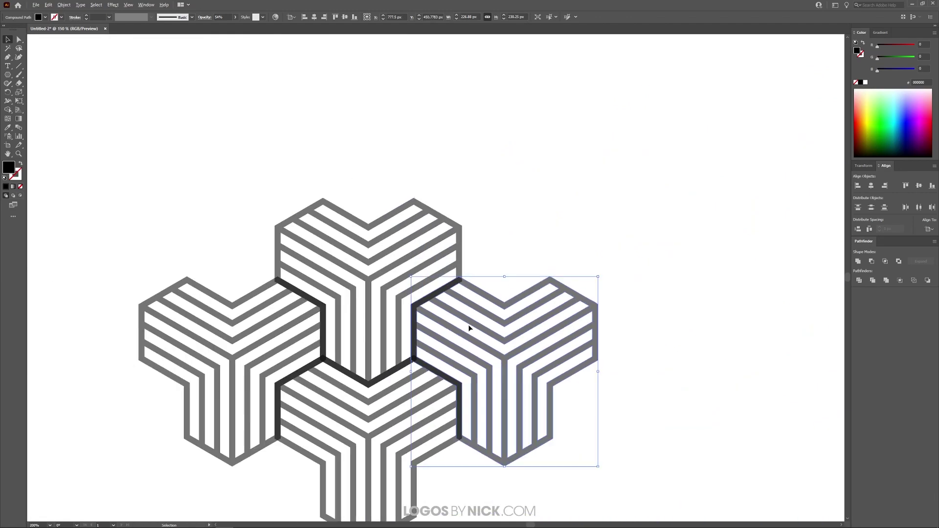
# Duplicate the lower-right mark and snap the copy directly above it into the original's upper-right notch with the border stripes overlapping.
pyautogui.scroll(2, 479, 403)
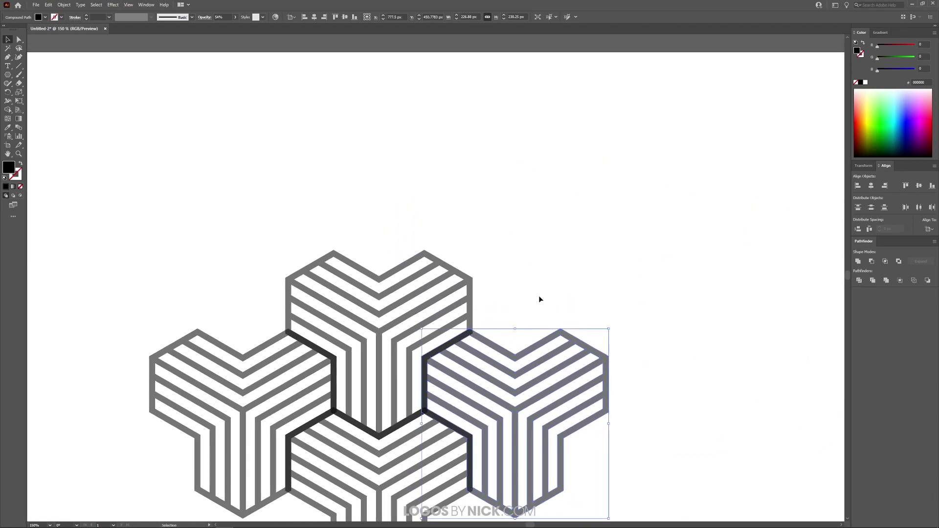
pyautogui.click(539, 298)
pyautogui.moveTo(523, 395); pyautogui.dragTo(580, 233)
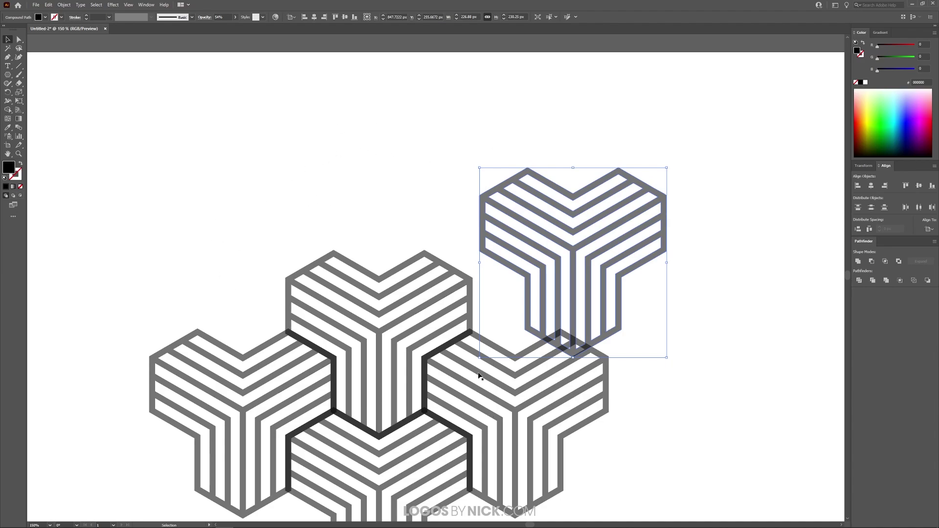
pyautogui.scroll(5, 479, 376)
pyautogui.moveTo(484, 363); pyautogui.dragTo(489, 286)
pyautogui.scroll(3, 509, 329)
pyautogui.scroll(-6, 494, 303)
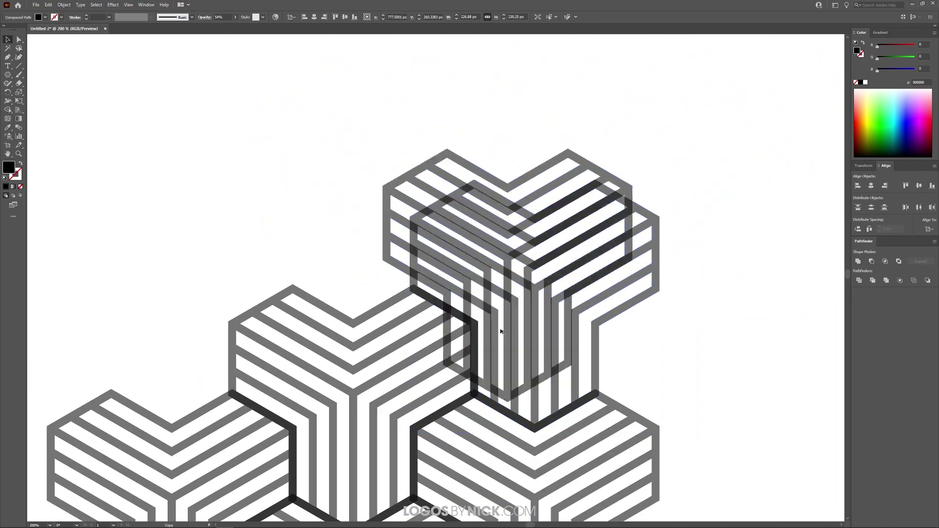
# Duplicate the mark above the original and again at its upper left, snapping both copies so the border stripes overlap.
pyautogui.scroll(5, 501, 332)
pyautogui.moveTo(502, 332); pyautogui.dragTo(377, 271)
pyautogui.scroll(-5, 369, 346)
pyautogui.scroll(5, 425, 259)
pyautogui.scroll(-5, 391, 294)
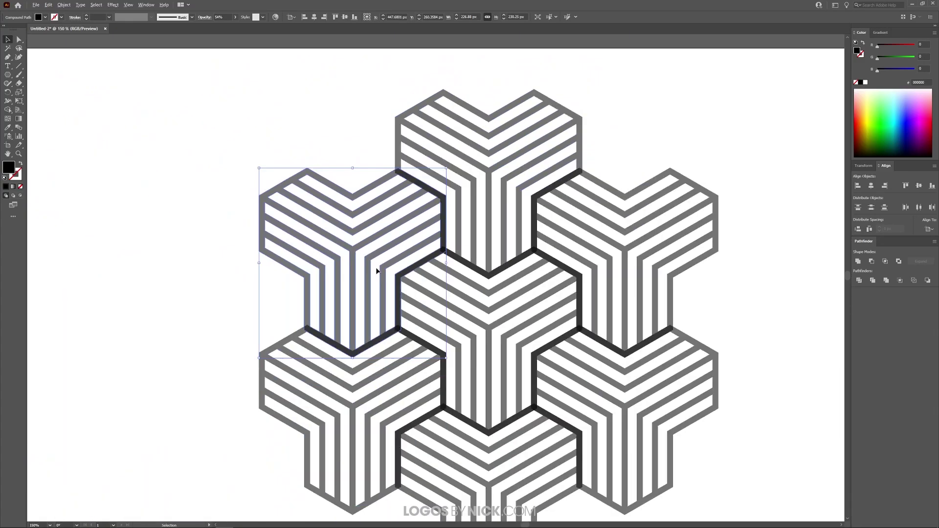
pyautogui.hotkey('ctrl', '1')
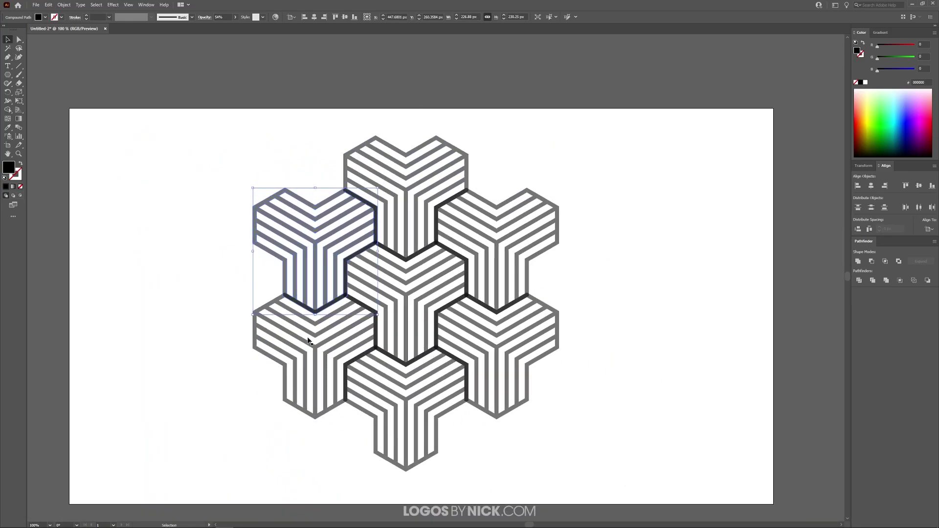
# Select all seven marks and unite them into one compound shape.
pyautogui.click(589, 466)
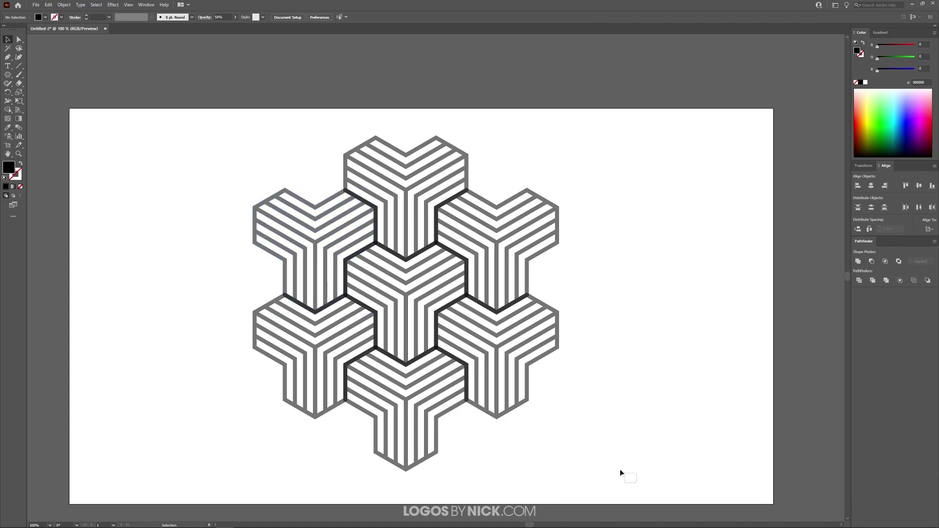
pyautogui.moveTo(621, 470); pyautogui.dragTo(198, 124)
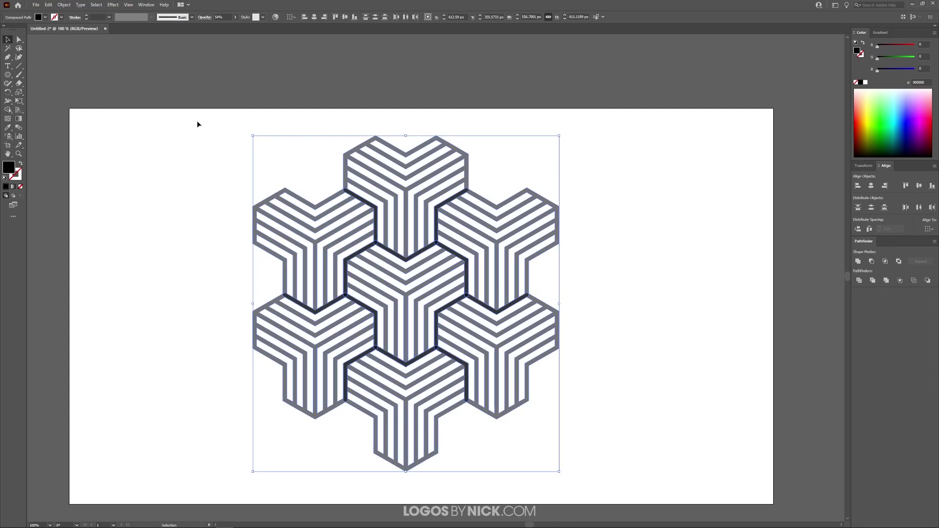
pyautogui.click(857, 263)
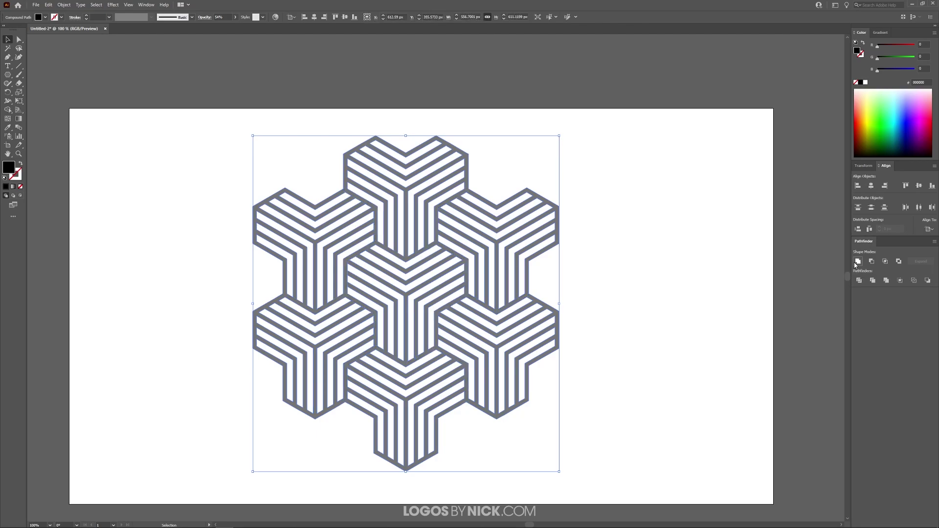
pyautogui.click(661, 382)
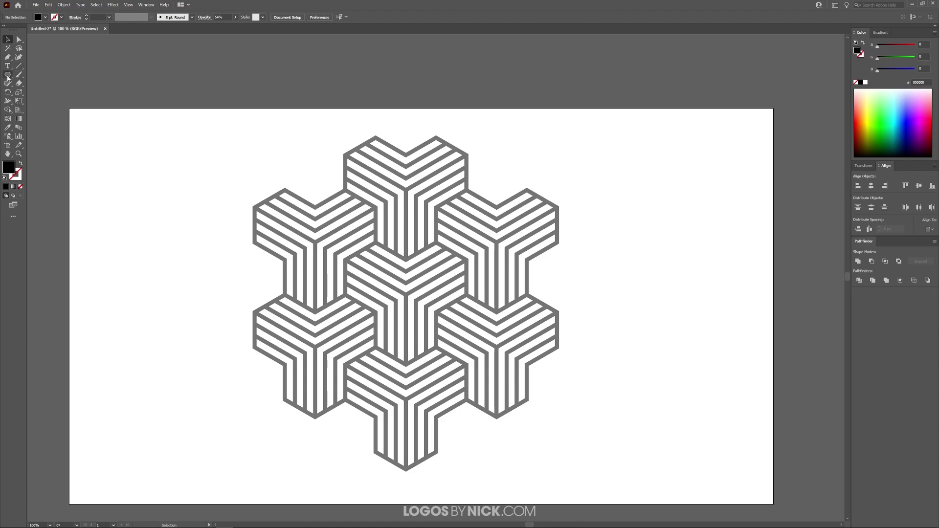
# Draw a red rectangle about 416 × 196 px extending right from the central mark's bottom tip, and set its opacity to 50%.
pyautogui.moveTo(8, 78); pyautogui.dragTo(43, 77)
pyautogui.hscroll(-1, 450, 392)
pyautogui.scroll(2, 485, 385)
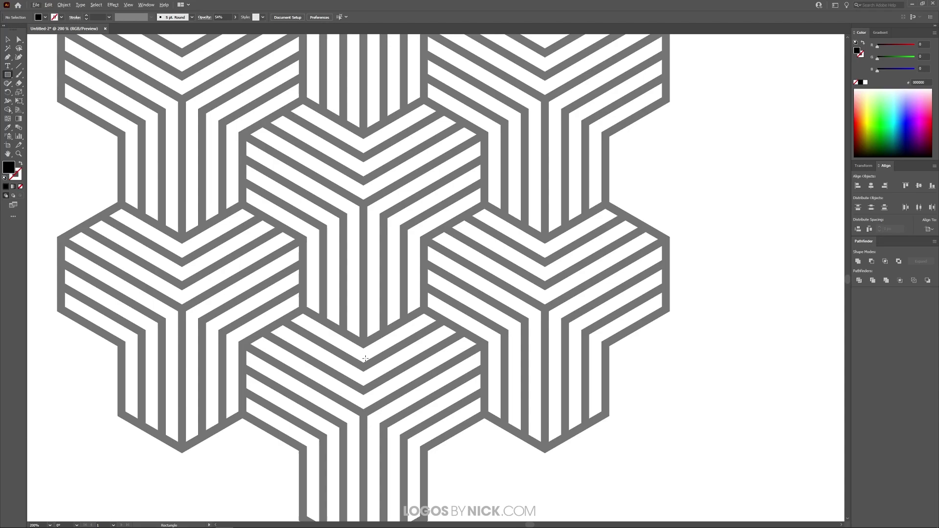
pyautogui.press('v')
pyautogui.moveTo(364, 347); pyautogui.dragTo(702, 133)
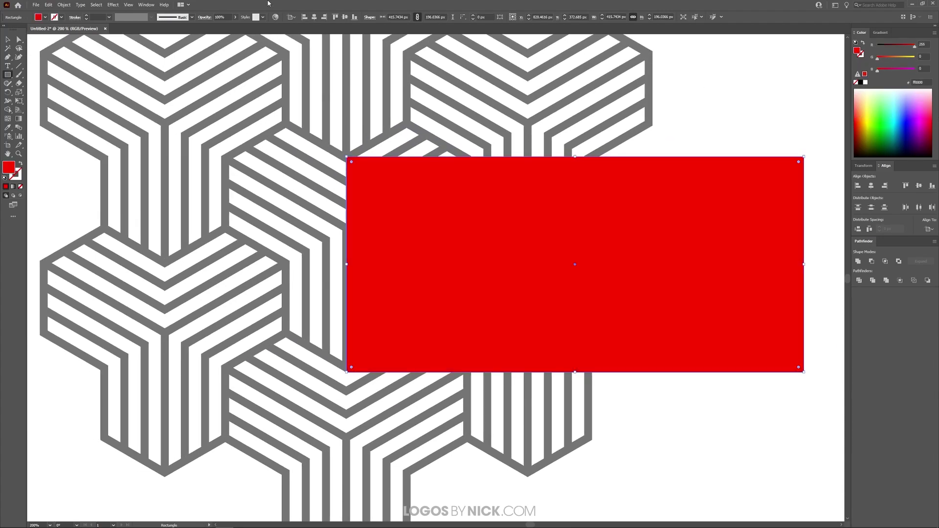
pyautogui.click(235, 17)
pyautogui.moveTo(236, 26); pyautogui.dragTo(221, 31)
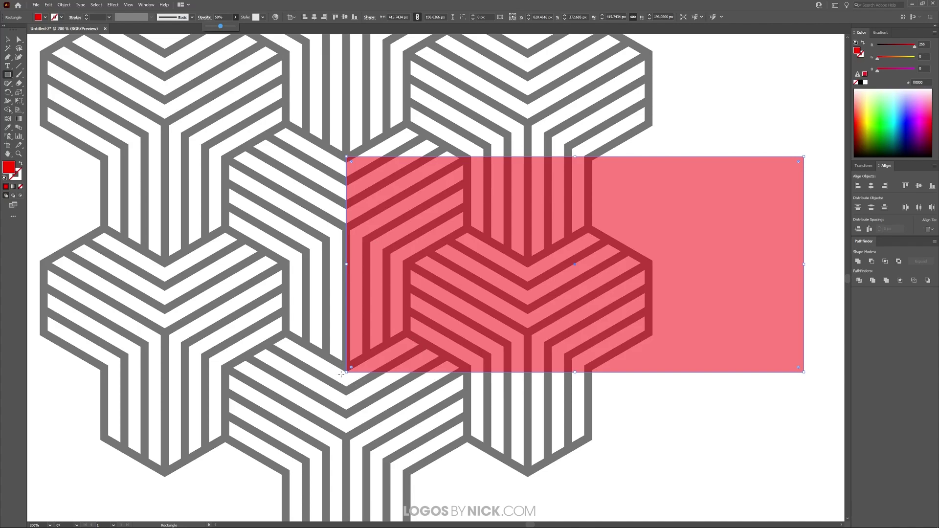
# Shift the rectangle slightly and snap its lower-left corner back onto the central mark's bottom tip.
pyautogui.scroll(10, 345, 375)
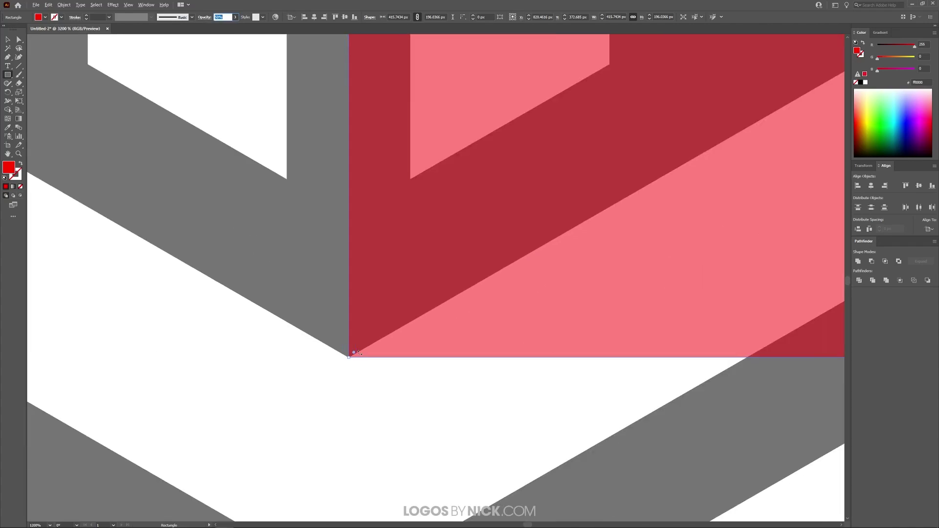
pyautogui.press('v')
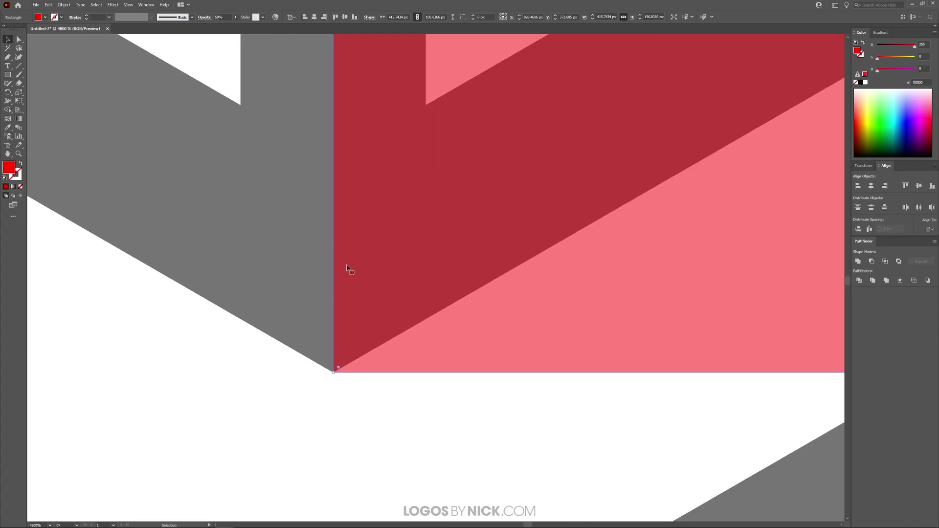
pyautogui.moveTo(349, 266); pyautogui.dragTo(371, 283)
pyautogui.press('a')
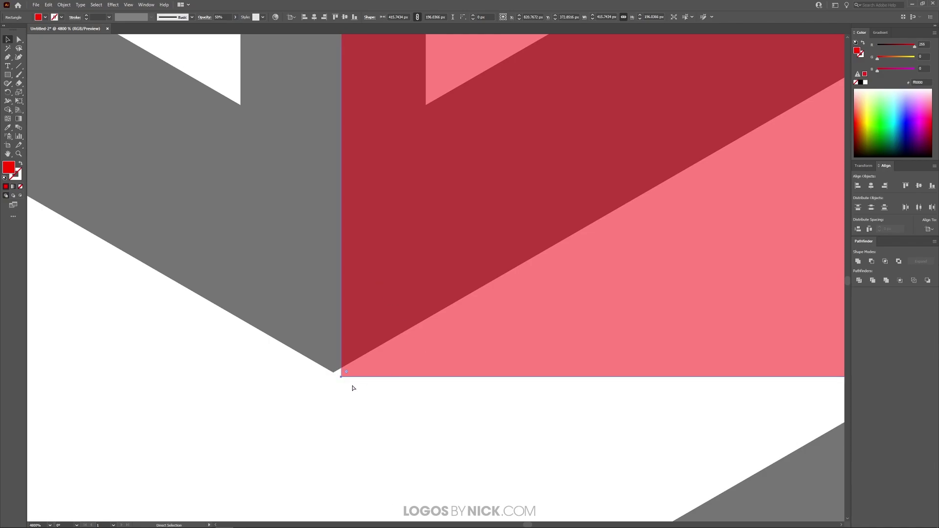
pyautogui.moveTo(343, 381); pyautogui.dragTo(334, 374)
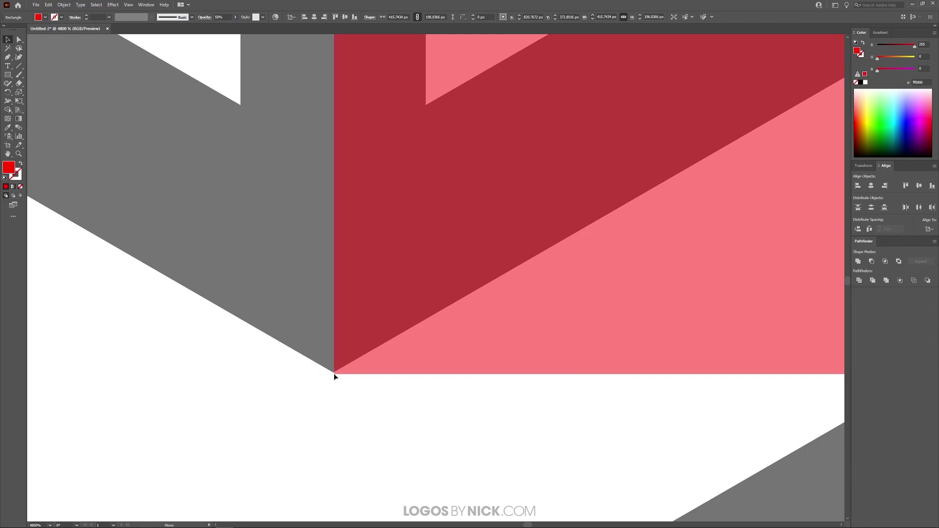
pyautogui.press('v')
pyautogui.scroll(-1, 341, 390)
pyautogui.scroll(-8, 341, 389)
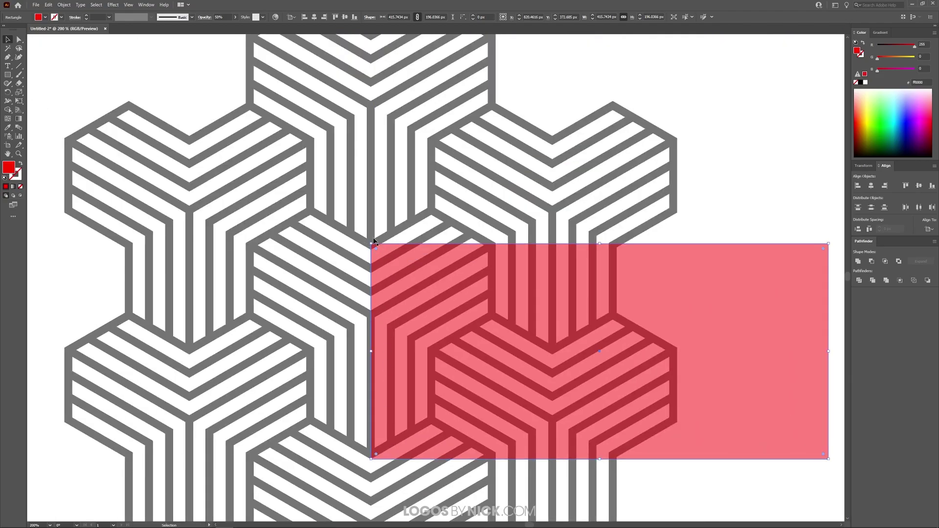
# Select the rectangle's two top anchor points and move them down onto the tip where the top mark meets the central mark.
pyautogui.scroll(2, 380, 252)
pyautogui.scroll(-1, 363, 258)
pyautogui.scroll(-1, 344, 265)
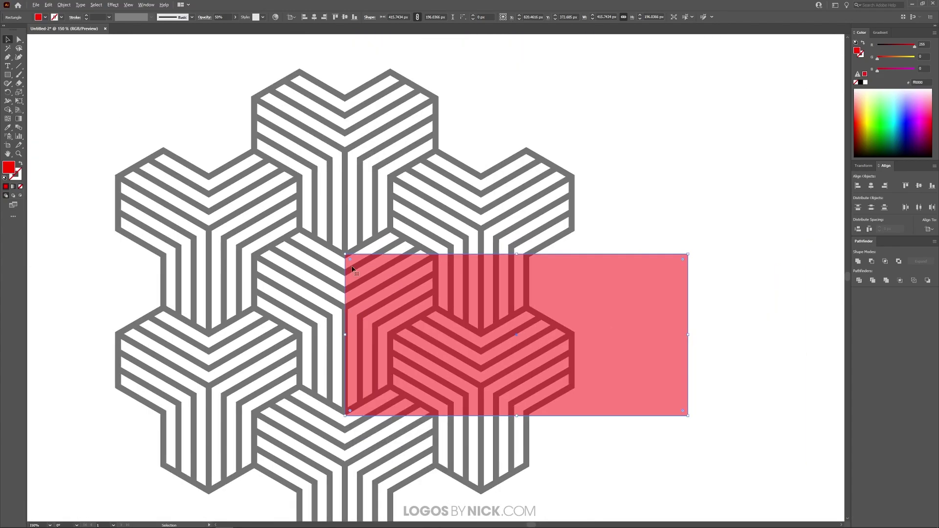
pyautogui.scroll(3, 335, 247)
pyautogui.scroll(-3, 334, 252)
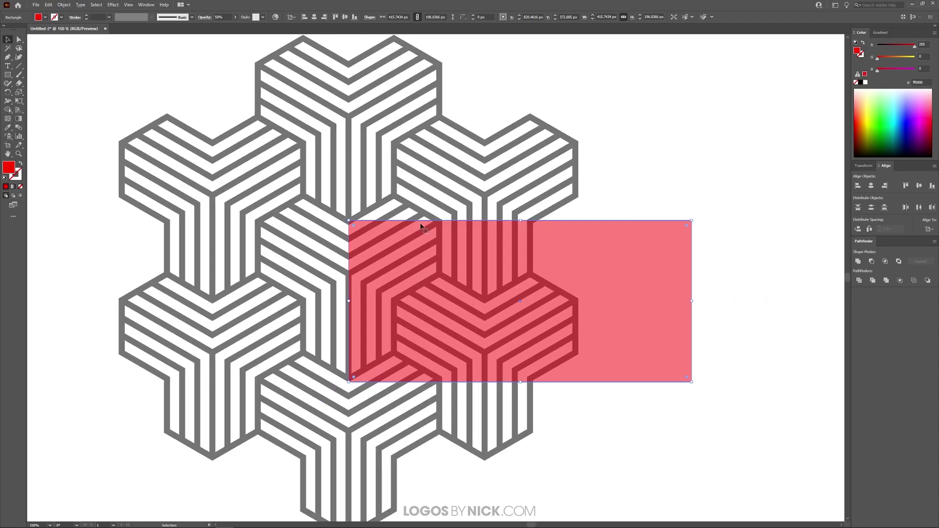
pyautogui.scroll(5, 357, 220)
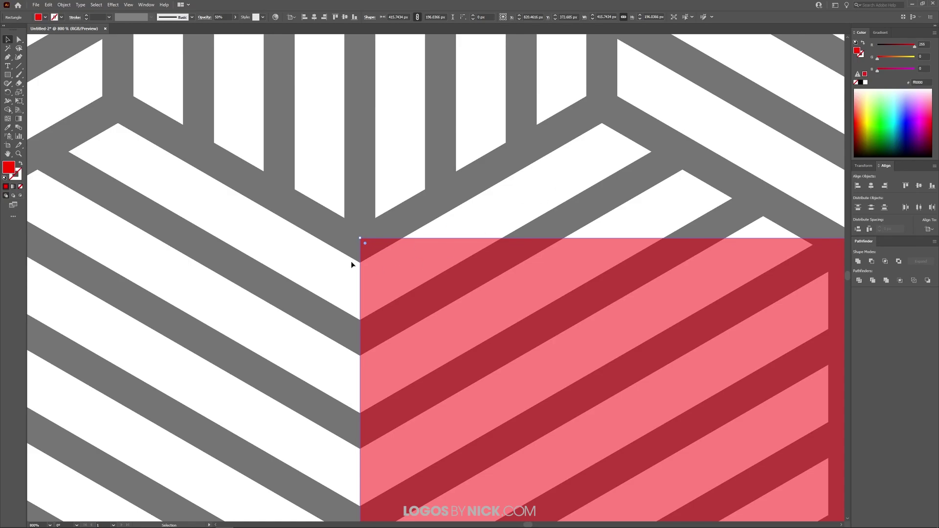
pyautogui.scroll(-5, 371, 264)
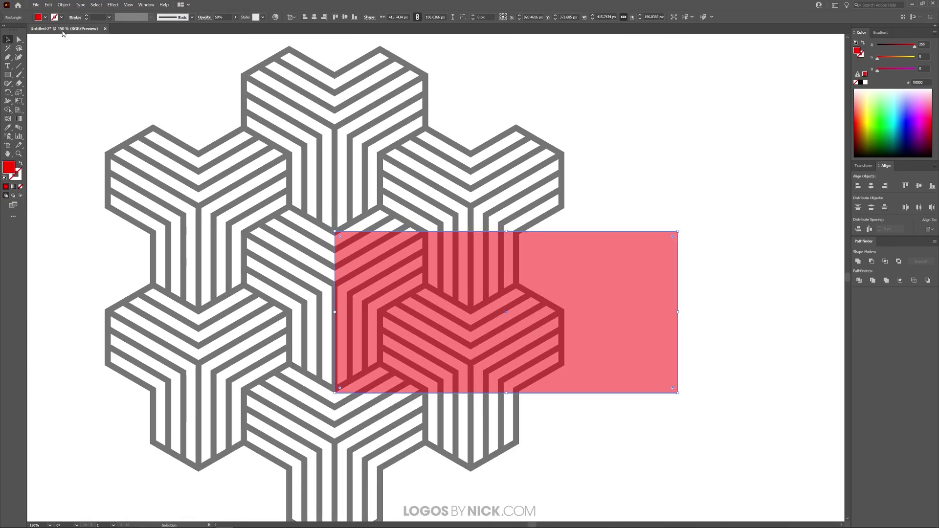
pyautogui.click(19, 41)
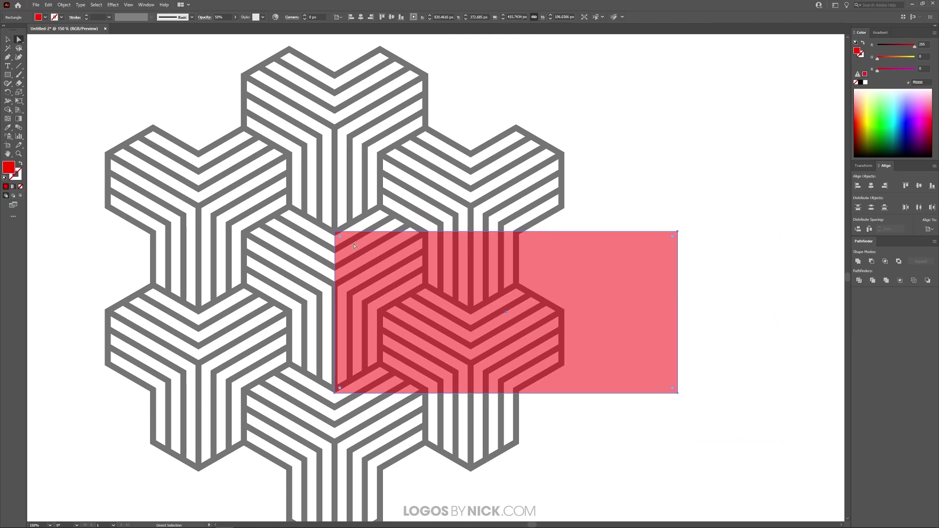
pyautogui.click(336, 233)
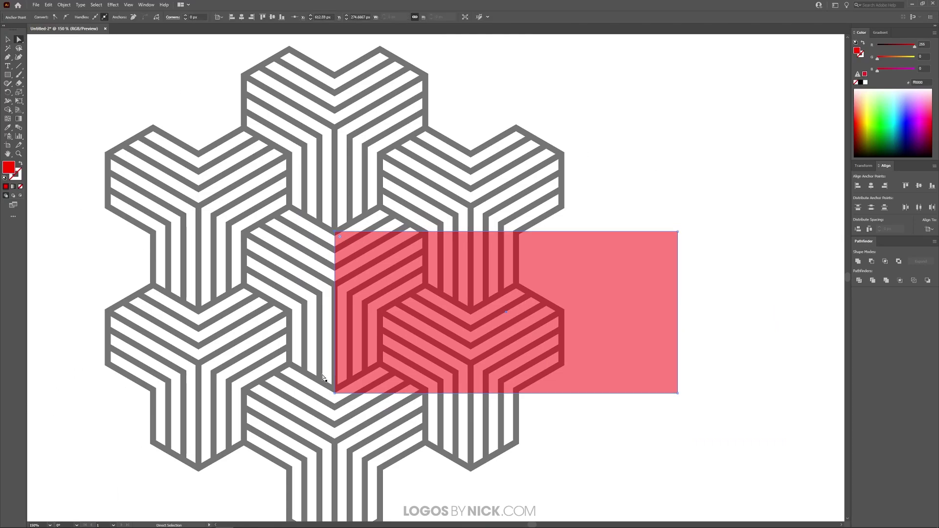
pyautogui.keyDown('shift'); pyautogui.click(678, 233); pyautogui.keyUp('shift')
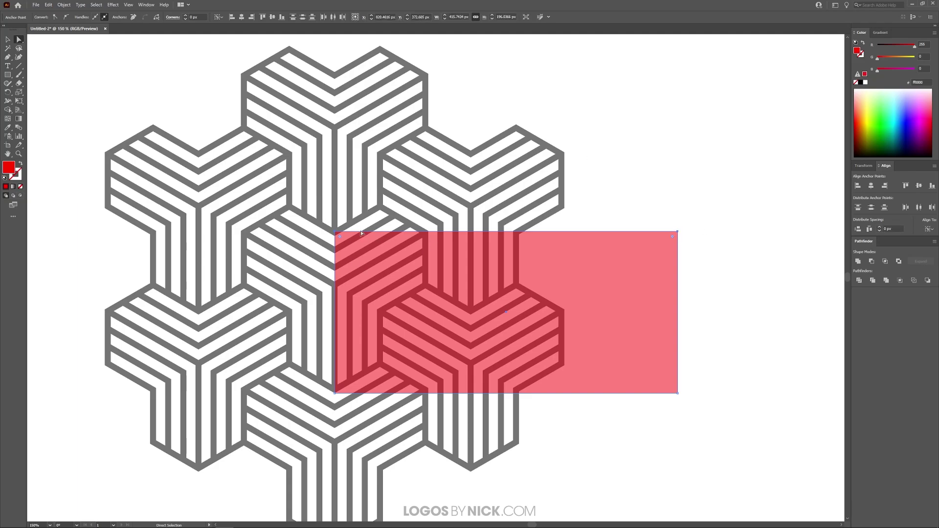
pyautogui.scroll(8, 329, 232)
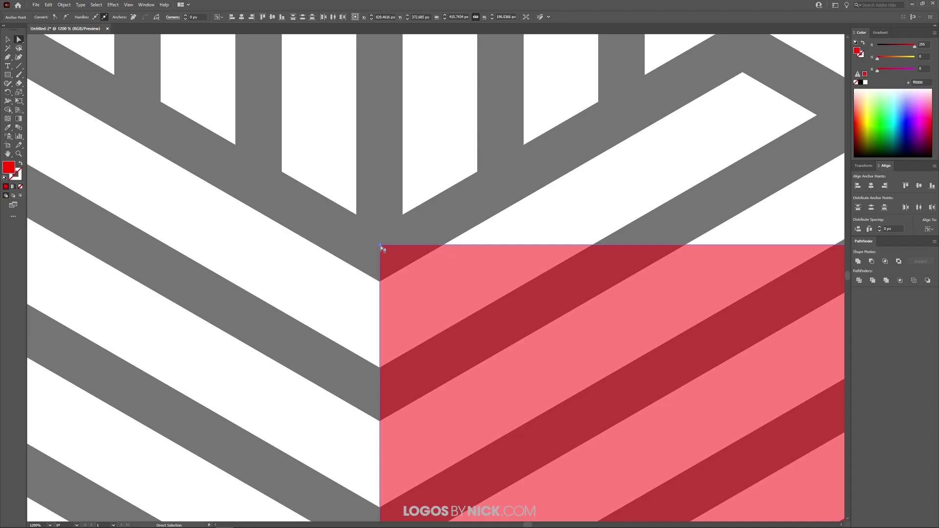
pyautogui.moveTo(383, 248); pyautogui.dragTo(381, 282)
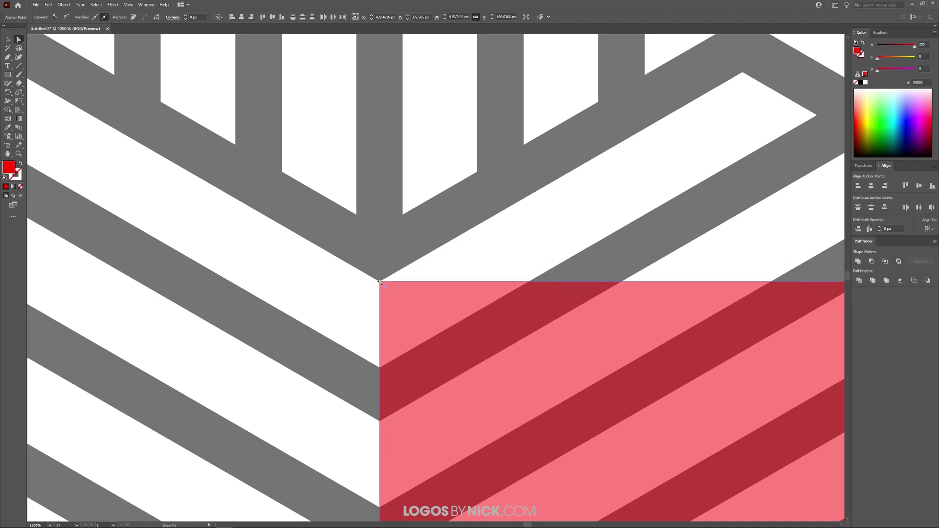
pyautogui.keyDown('alt'); pyautogui.scroll(-8, 392, 217); pyautogui.keyUp('alt')
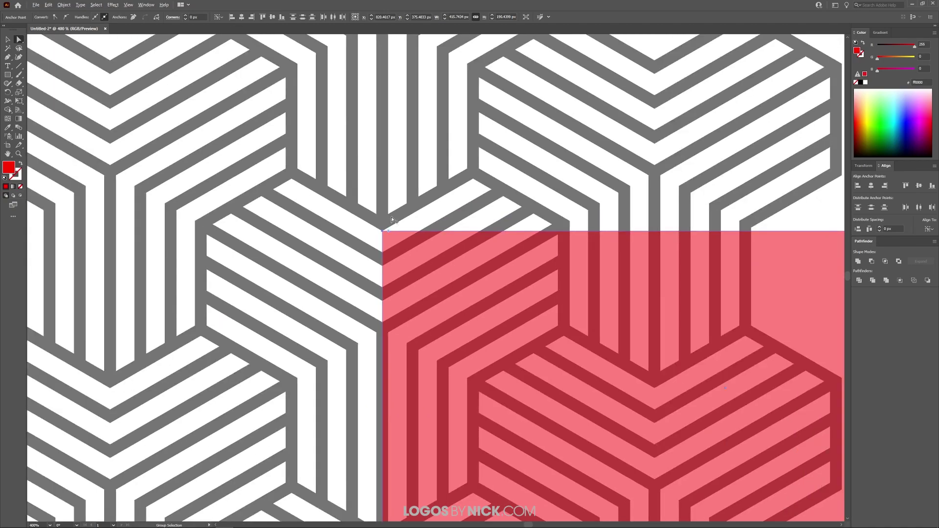
pyautogui.keyDown('alt'); pyautogui.scroll(1, 402, 227); pyautogui.keyUp('alt')
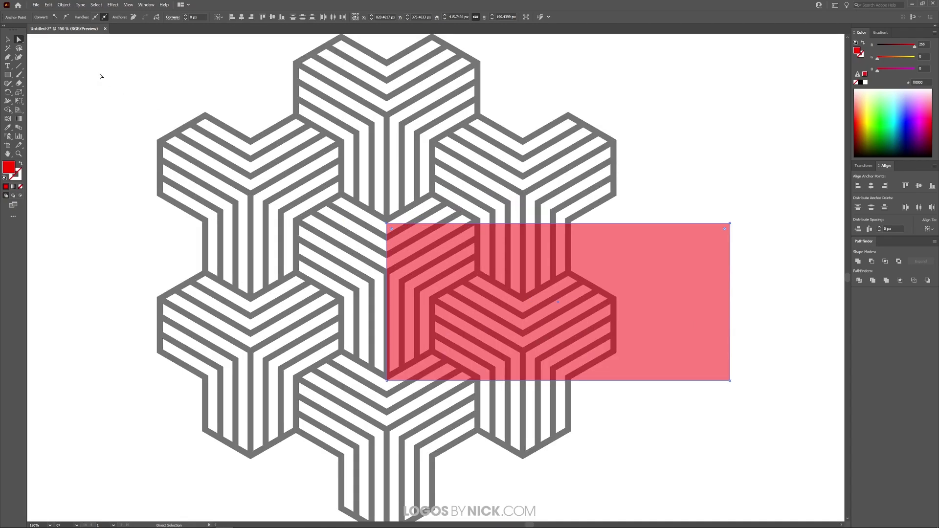
# Stretch the rectangle to about 715 px wide so it spans beyond both sides of the pattern.
pyautogui.click(7, 39)
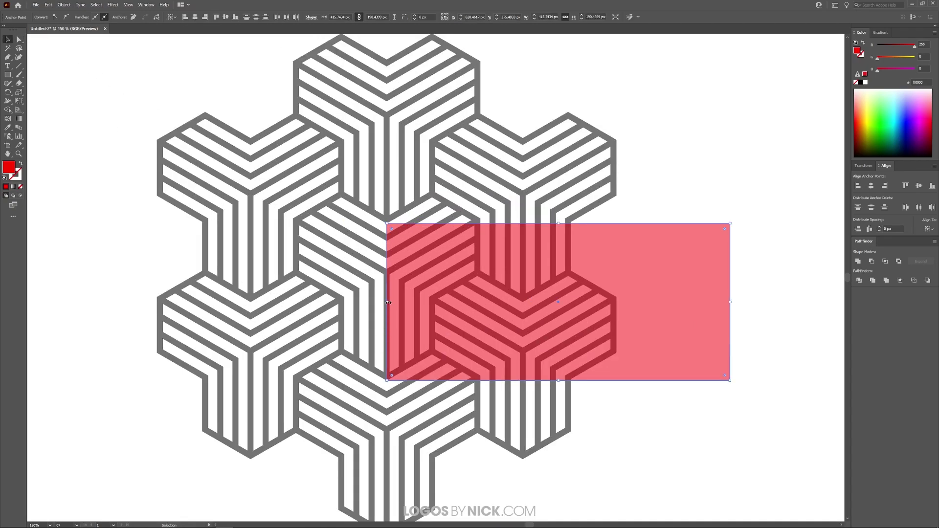
pyautogui.moveTo(388, 302); pyautogui.dragTo(100, 302)
pyautogui.moveTo(732, 302); pyautogui.dragTo(690, 302)
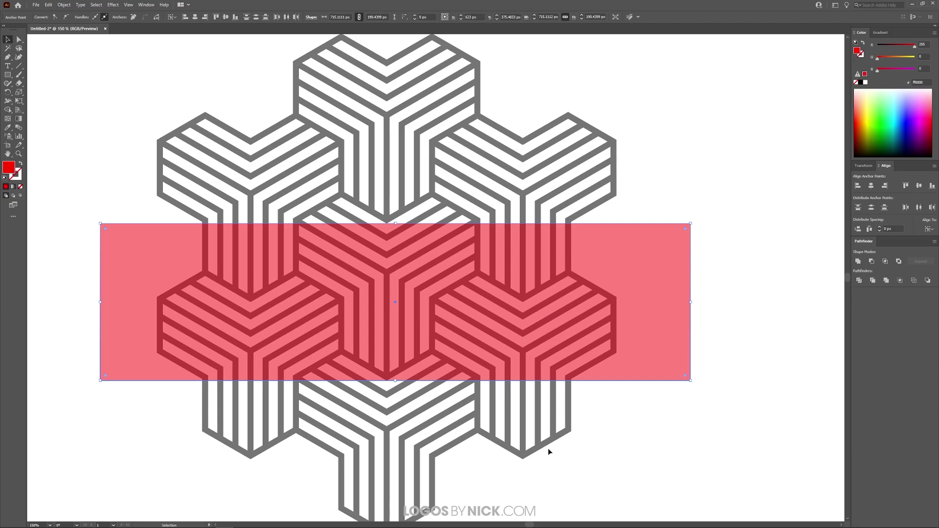
pyautogui.click(738, 140)
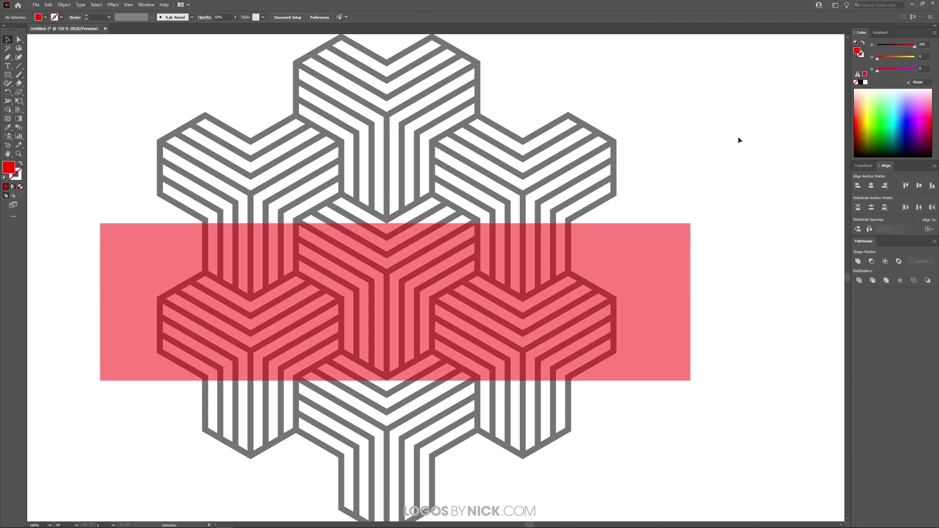
# Draw a closed red Pen shape covering the pattern's right side, with a straight vertical edge through the centre of the right-hand marks.
pyautogui.click(7, 57)
pyautogui.click(524, 140)
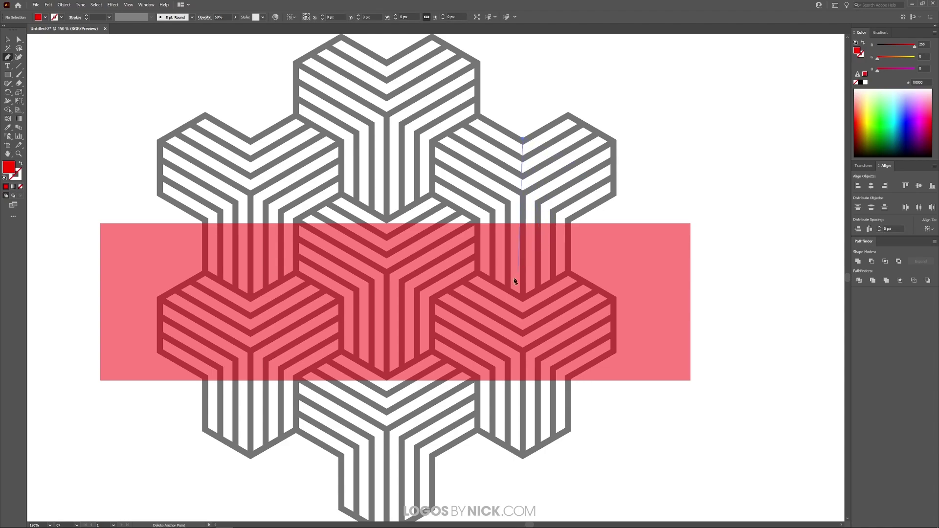
pyautogui.keyDown('shift'); pyautogui.click(536, 478); pyautogui.keyUp('shift')
pyautogui.click(561, 483)
pyautogui.click(664, 472)
pyautogui.click(753, 425)
pyautogui.click(777, 372)
pyautogui.click(782, 302)
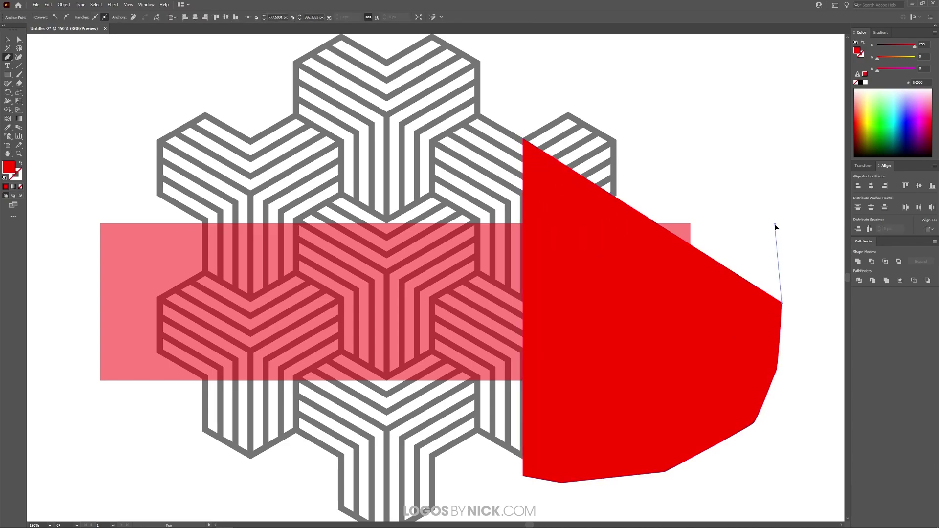
pyautogui.click(775, 225)
pyautogui.click(754, 182)
pyautogui.click(711, 124)
pyautogui.click(614, 92)
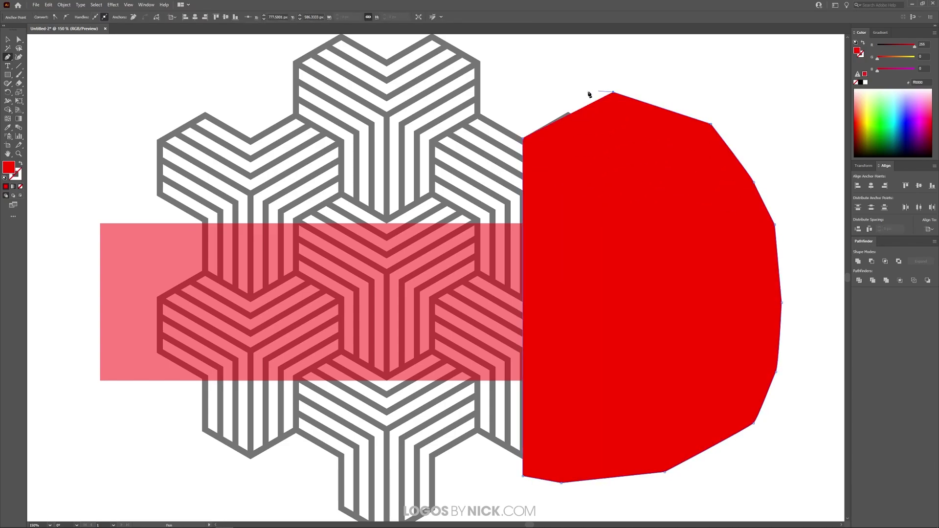
pyautogui.click(524, 139)
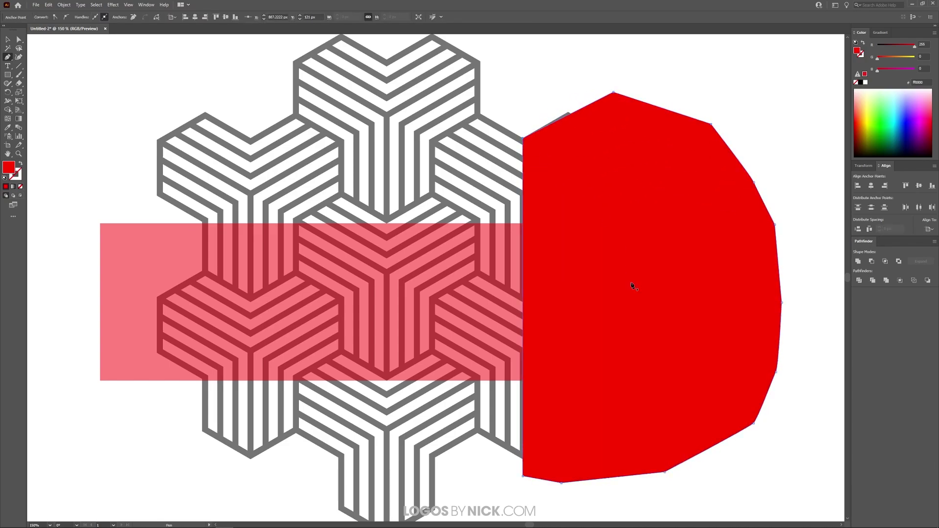
# Draw a closed red Pen shape covering the pattern's left side, with a straight vertical edge through the centre of the left-hand marks.
pyautogui.click(250, 139)
pyautogui.click(250, 483)
pyautogui.click(198, 475)
pyautogui.click(119, 460)
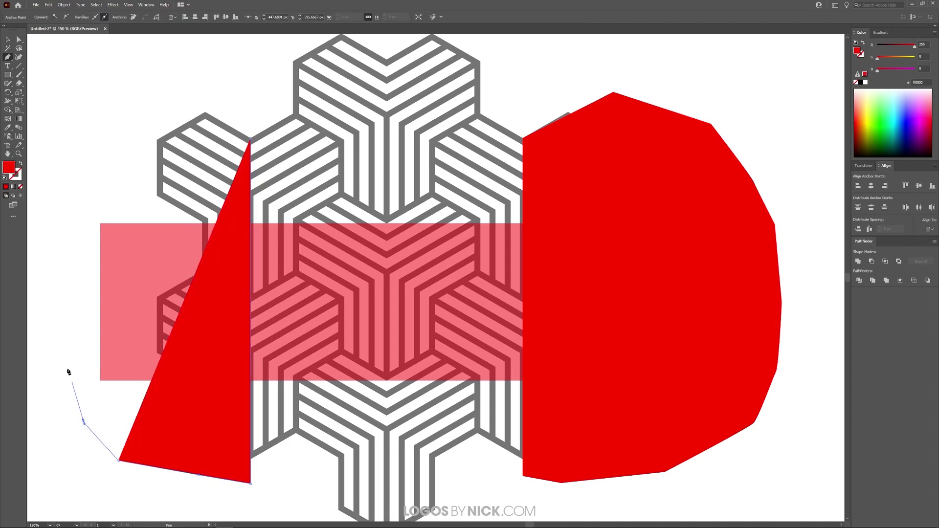
pyautogui.click(84, 422)
pyautogui.click(63, 357)
pyautogui.click(56, 271)
pyautogui.click(57, 195)
pyautogui.click(92, 132)
pyautogui.click(189, 92)
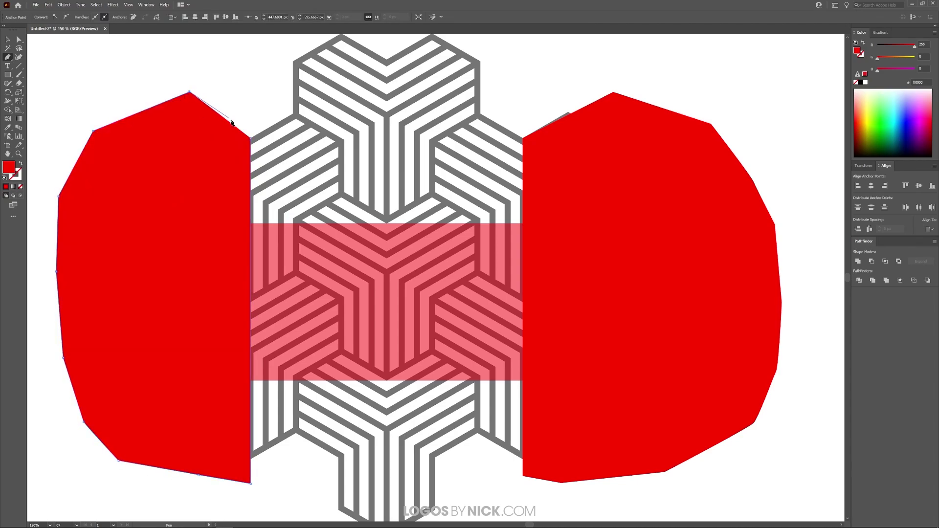
pyautogui.click(251, 139)
# Select both red side shapes with the rectangle and remove everything outside the rectangle's middle section using Shape Builder.
pyautogui.click(10, 42)
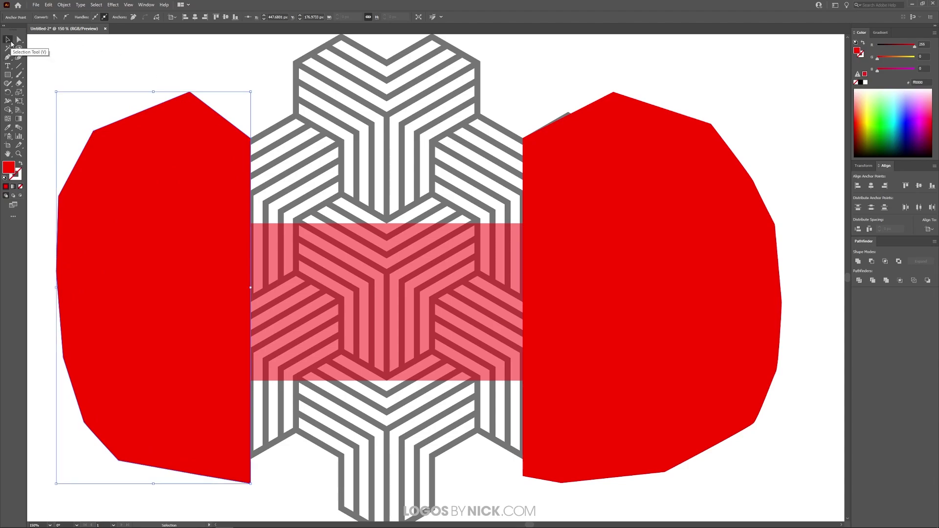
pyautogui.keyDown('shift'); pyautogui.click(693, 140); pyautogui.keyUp('shift')
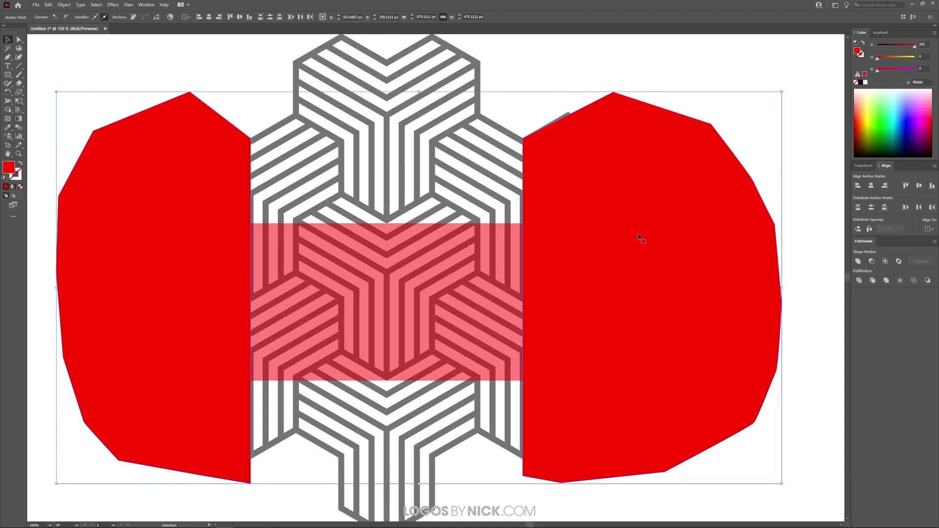
pyautogui.keyDown('shift'); pyautogui.click(395, 248); pyautogui.keyUp('shift')
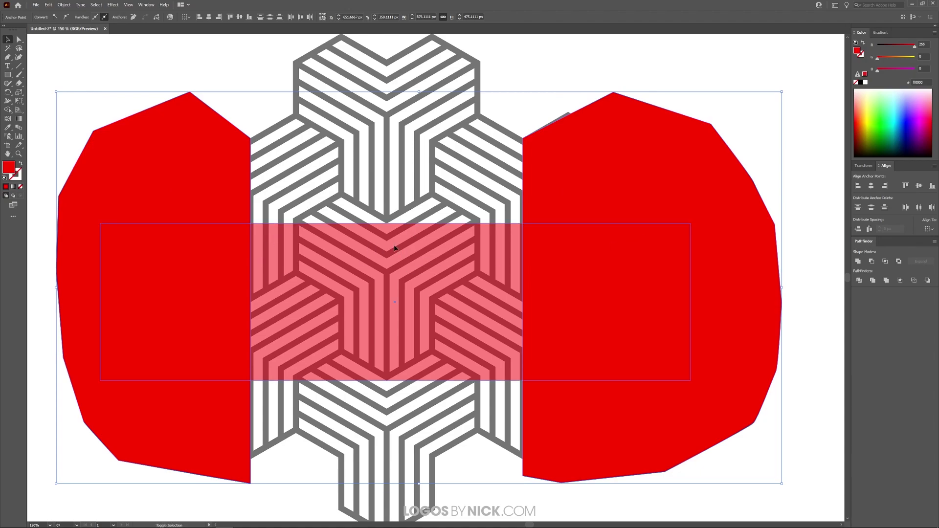
pyautogui.click(8, 110)
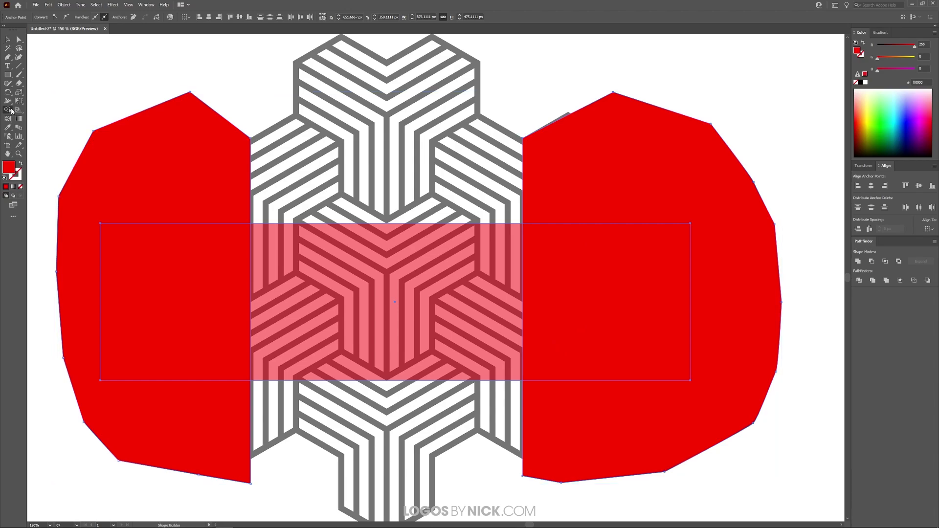
pyautogui.keyDown('alt'); pyautogui.click(191, 147); pyautogui.keyUp('alt')
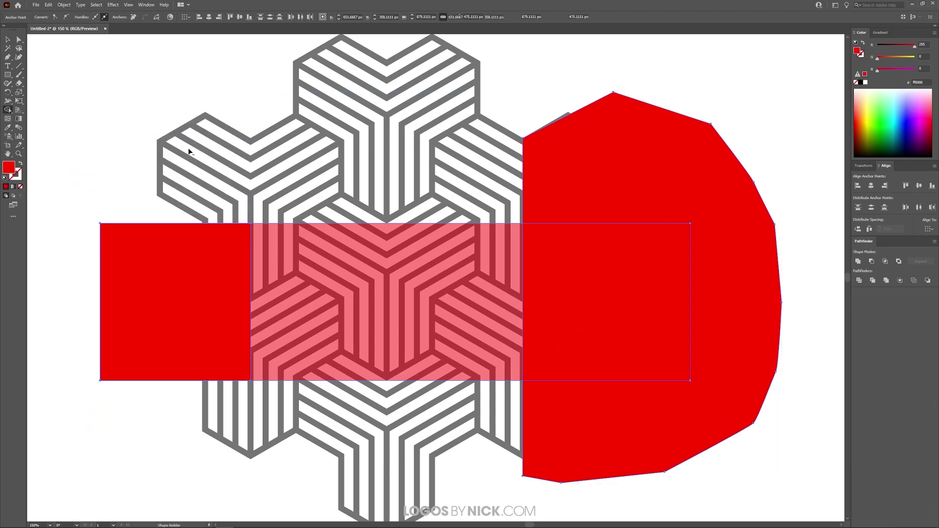
pyautogui.keyDown('alt'); pyautogui.click(176, 258); pyautogui.keyUp('alt')
pyautogui.keyDown('alt'); pyautogui.click(704, 165); pyautogui.keyUp('alt')
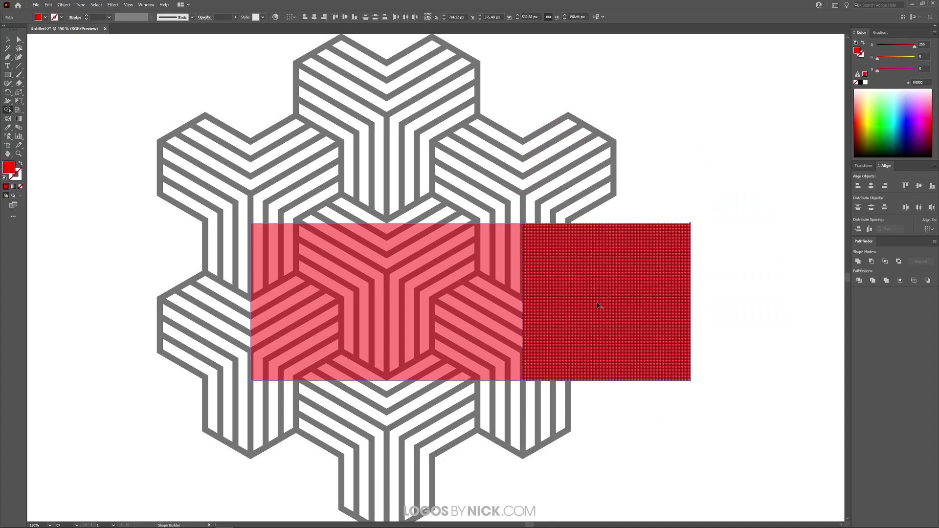
pyautogui.keyDown('alt'); pyautogui.click(598, 307); pyautogui.keyUp('alt')
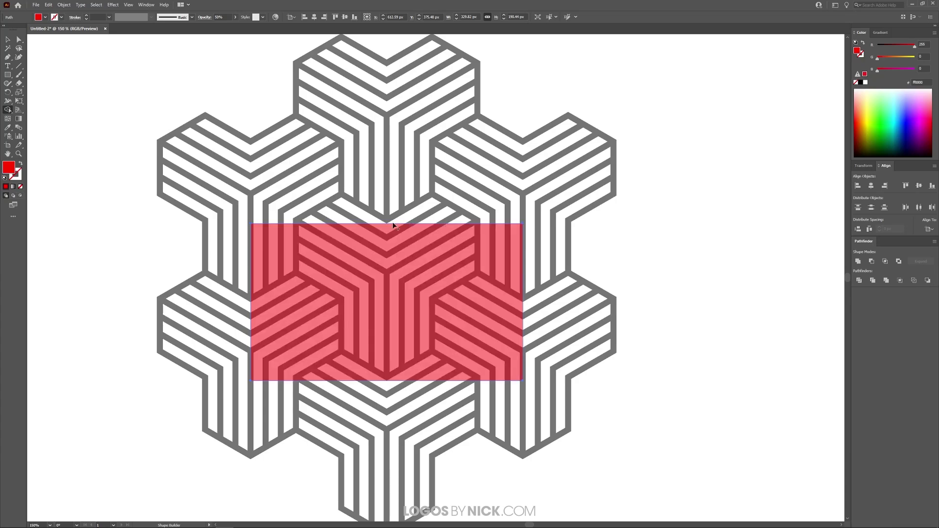
# Select all artwork and remove every part of the striped pattern lying outside the red rectangle with Shape Builder.
pyautogui.click(7, 39)
pyautogui.hotkey('ctrl', 'a')
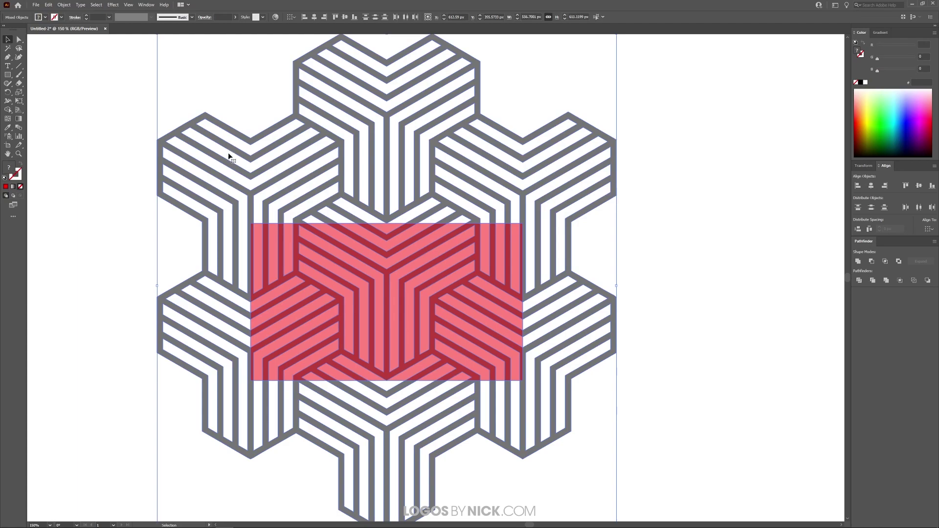
pyautogui.click(7, 110)
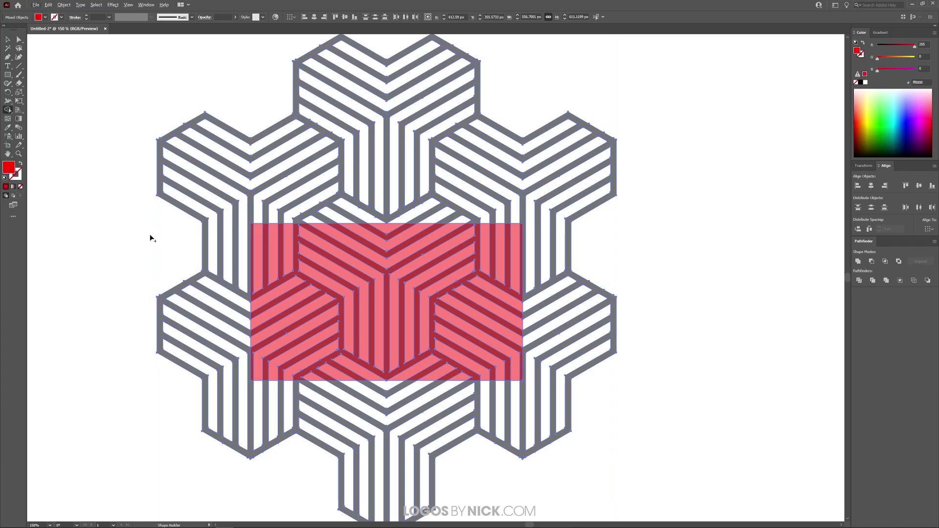
pyautogui.moveTo(152, 238)
pyautogui.mouseDown()
pyautogui.moveTo(178, 198)
pyautogui.moveTo(92, 295)
pyautogui.mouseUp()
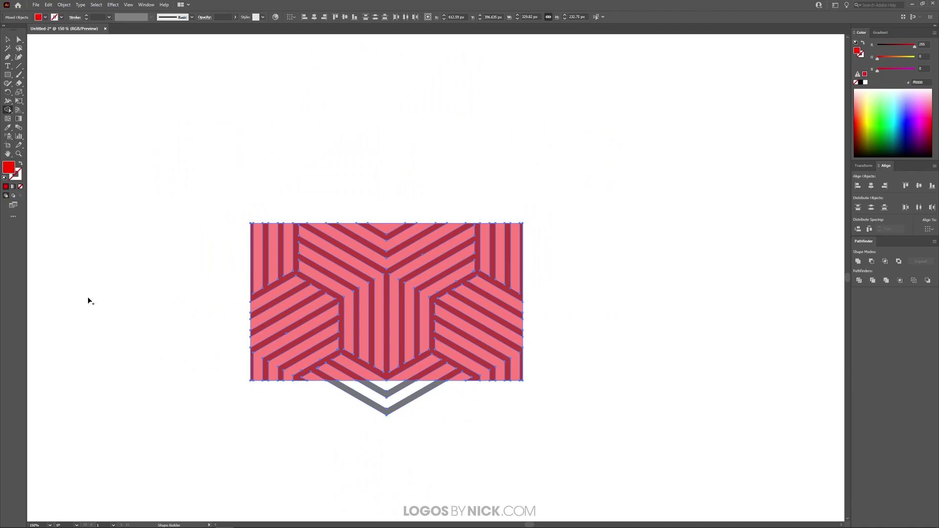
pyautogui.scroll(2, 382, 424)
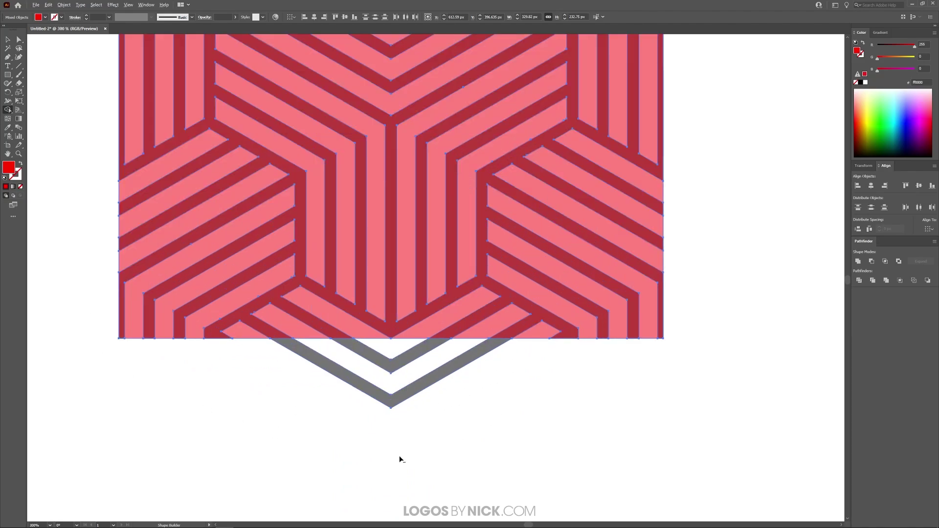
pyautogui.moveTo(399, 456); pyautogui.dragTo(404, 351)
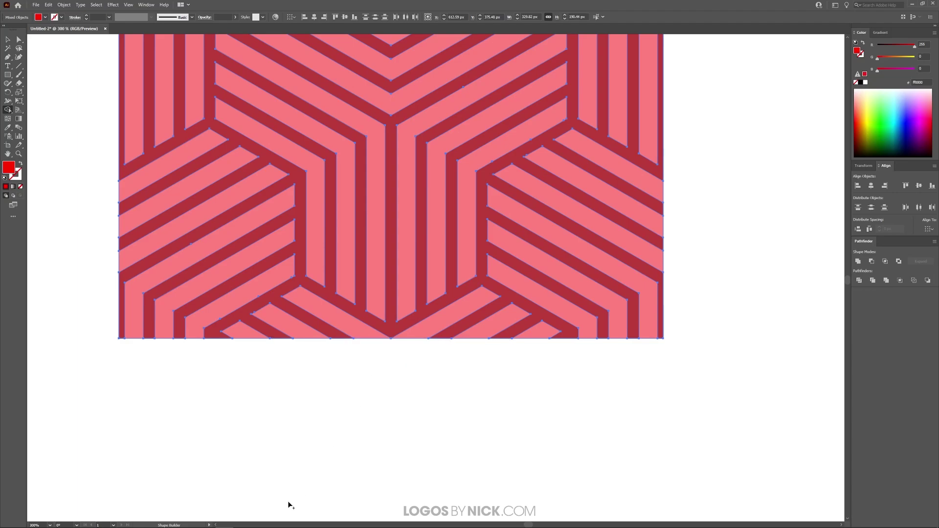
# Separate the red rectangle from the trimmed striped tile and delete it.
pyautogui.click(8, 39)
pyautogui.scroll(-3, 474, 317)
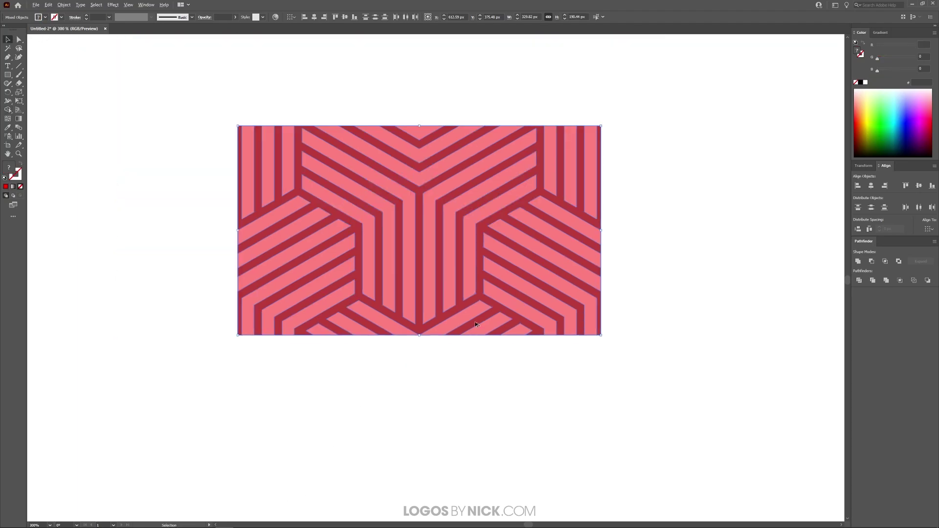
pyautogui.click(652, 296)
pyautogui.moveTo(519, 284); pyautogui.dragTo(272, 270)
pyautogui.press('Delete')
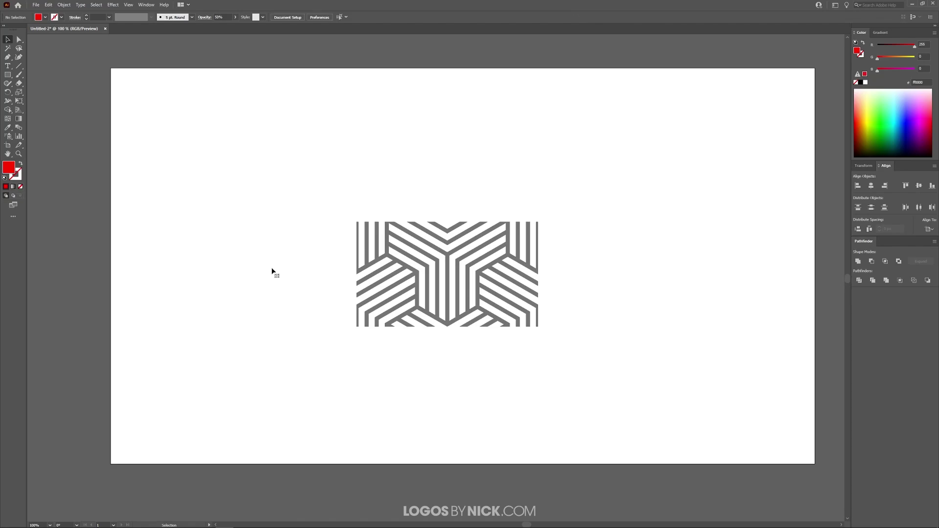
# Move the striped tile toward the artboard's upper-left area and set its opacity to 100%.
pyautogui.click(441, 269)
pyautogui.moveTo(371, 251); pyautogui.dragTo(210, 210)
pyautogui.click(237, 17)
pyautogui.moveTo(222, 26); pyautogui.dragTo(234, 25)
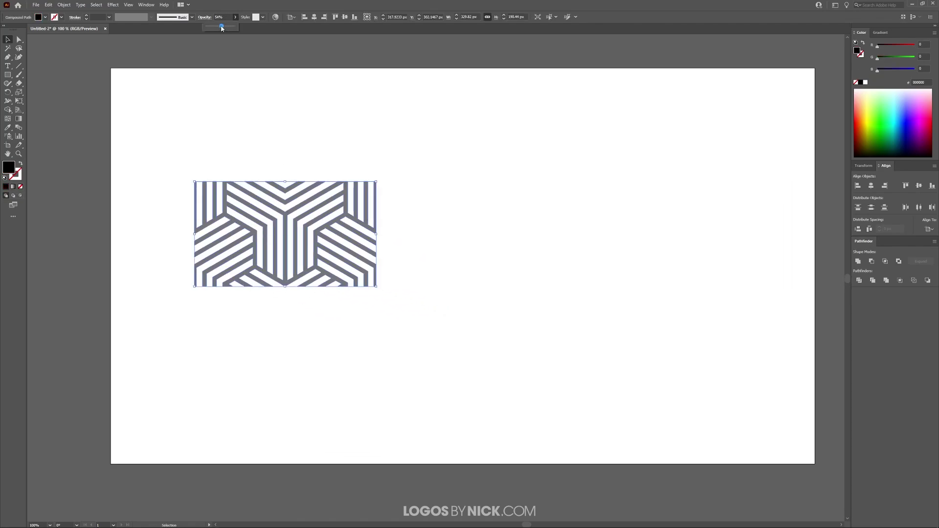
pyautogui.click(357, 131)
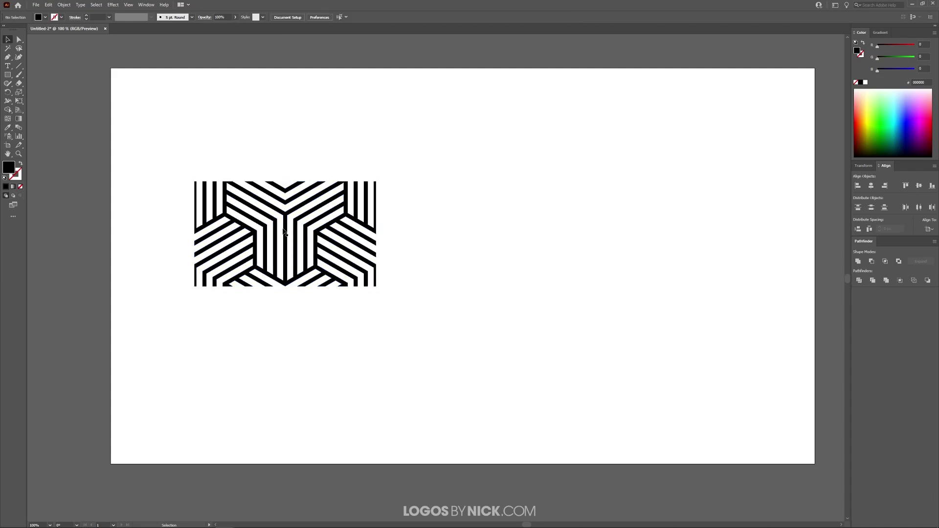
# Scale the tile down proportionally to about 194 × 112 px and place it near the artboard's upper-left corner.
pyautogui.moveTo(285, 232); pyautogui.dragTo(260, 167)
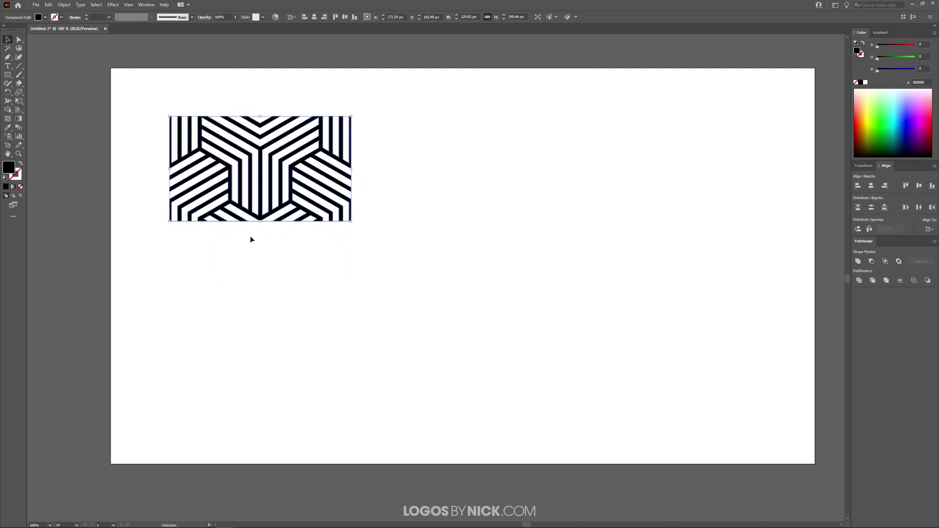
pyautogui.click(279, 266)
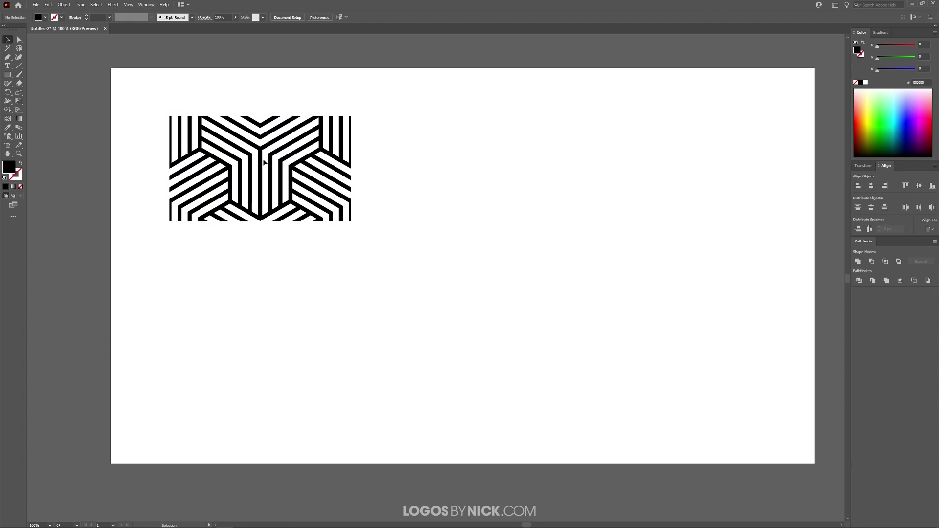
pyautogui.moveTo(262, 162)
pyautogui.mouseDown()
pyautogui.moveTo(282, 157)
pyautogui.moveTo(254, 152)
pyautogui.mouseUp()
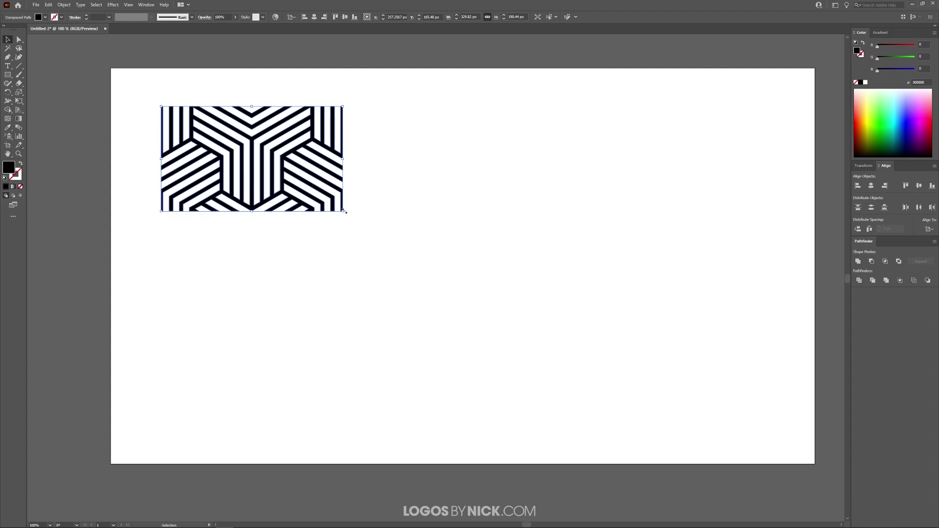
pyautogui.moveTo(343, 211); pyautogui.dragTo(280, 164)
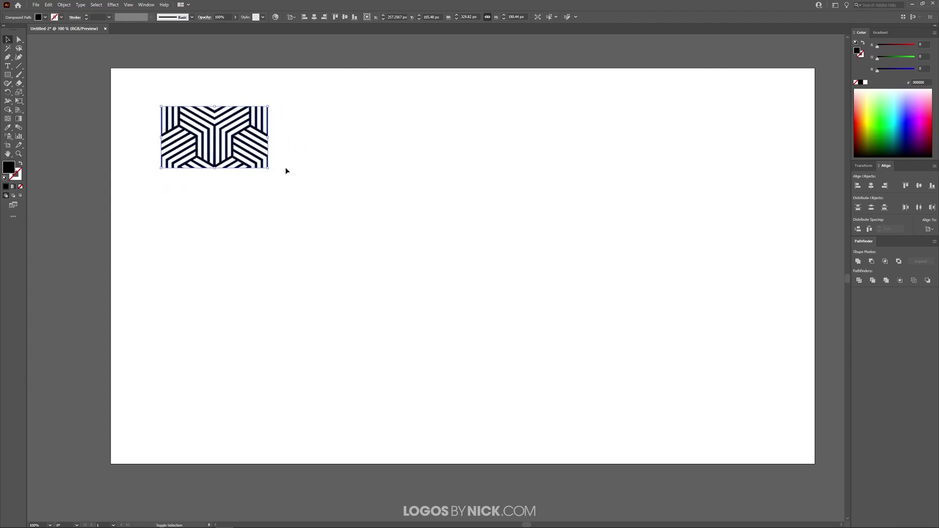
pyautogui.moveTo(239, 131)
pyautogui.mouseDown()
pyautogui.moveTo(226, 122)
pyautogui.moveTo(233, 134)
pyautogui.mouseUp()
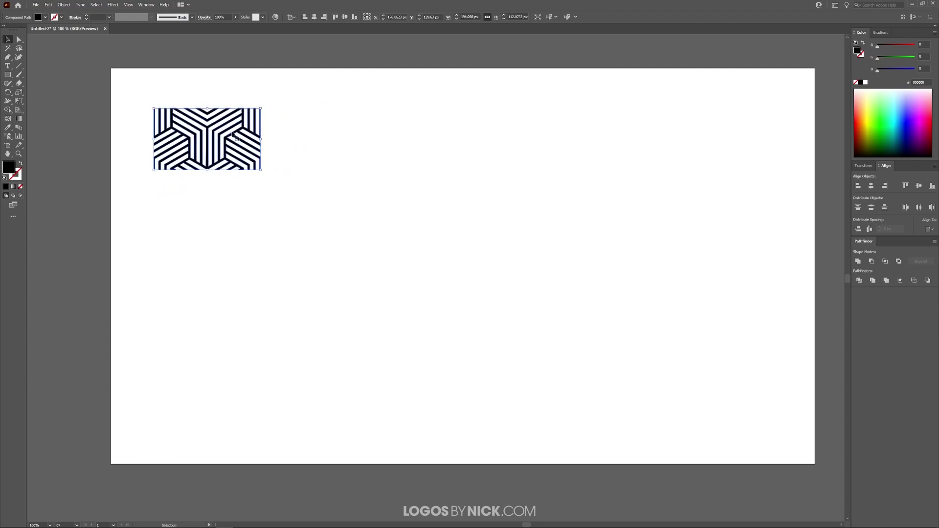
# Make a new pattern from the selected striped tile.
pyautogui.click(64, 5)
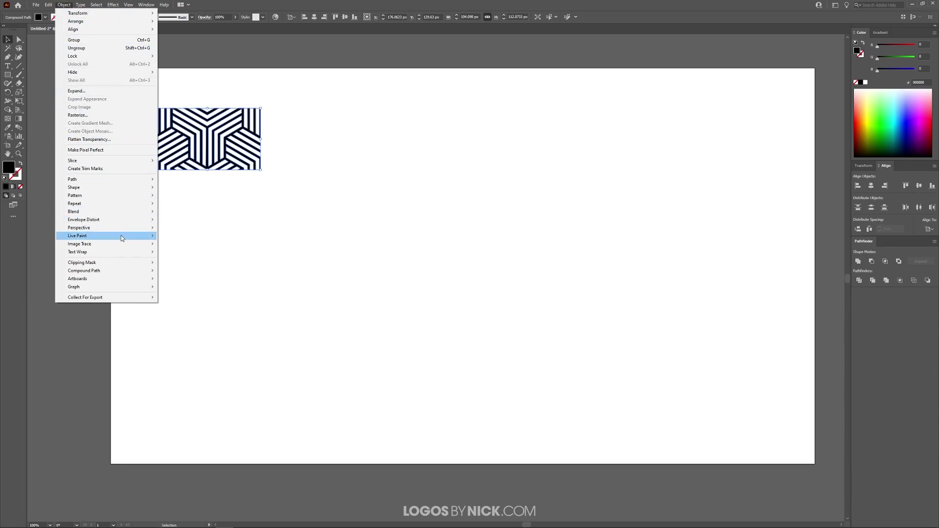
pyautogui.moveTo(132, 201)
pyautogui.click(174, 195)
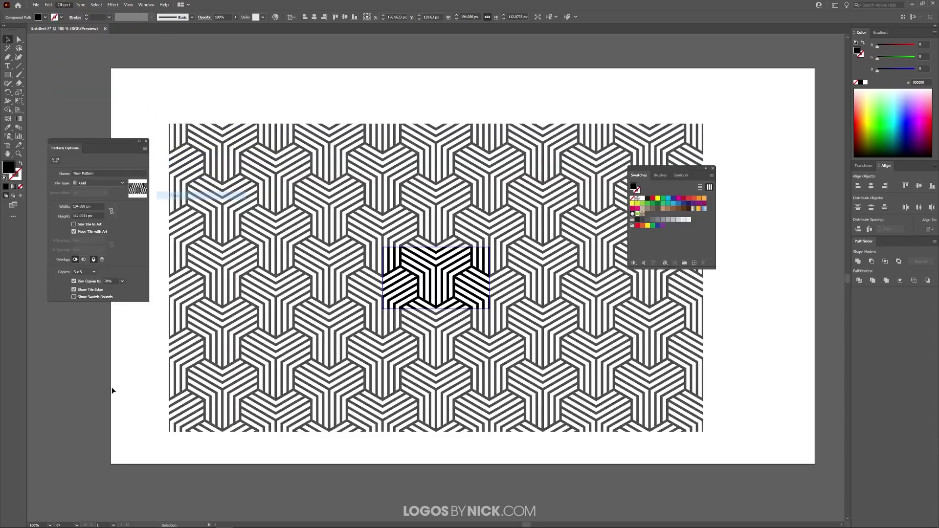